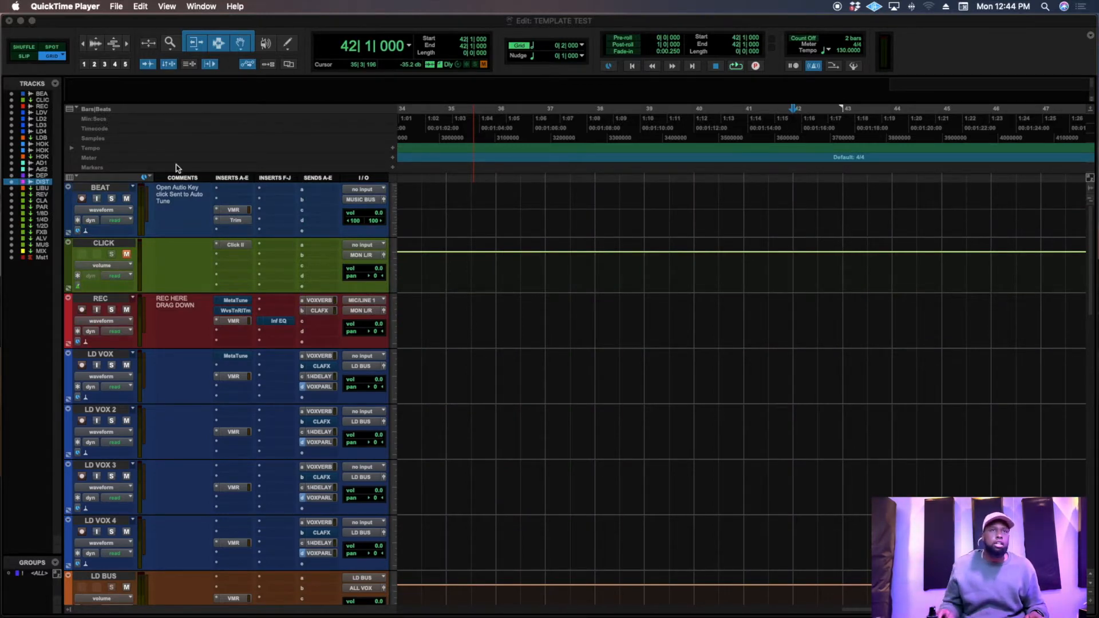
Step: Switch to Pro Tools, examine the template's channel strips across the Mix window, and return to the Edit window
key(ctrl+Up)
click(293, 261)
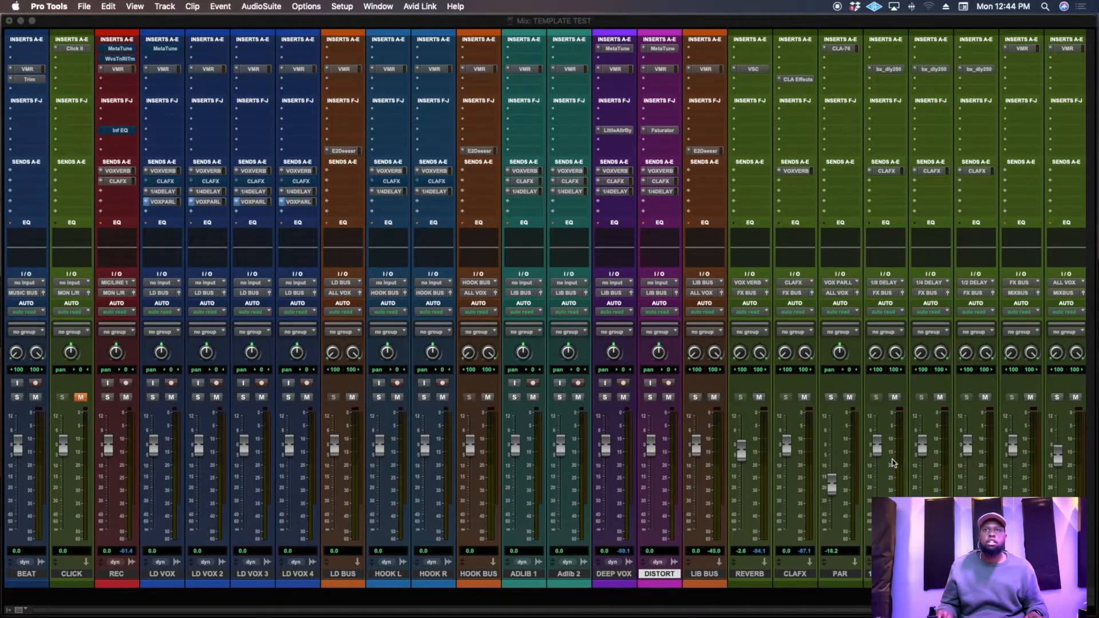
scroll(783, 446, right, 5)
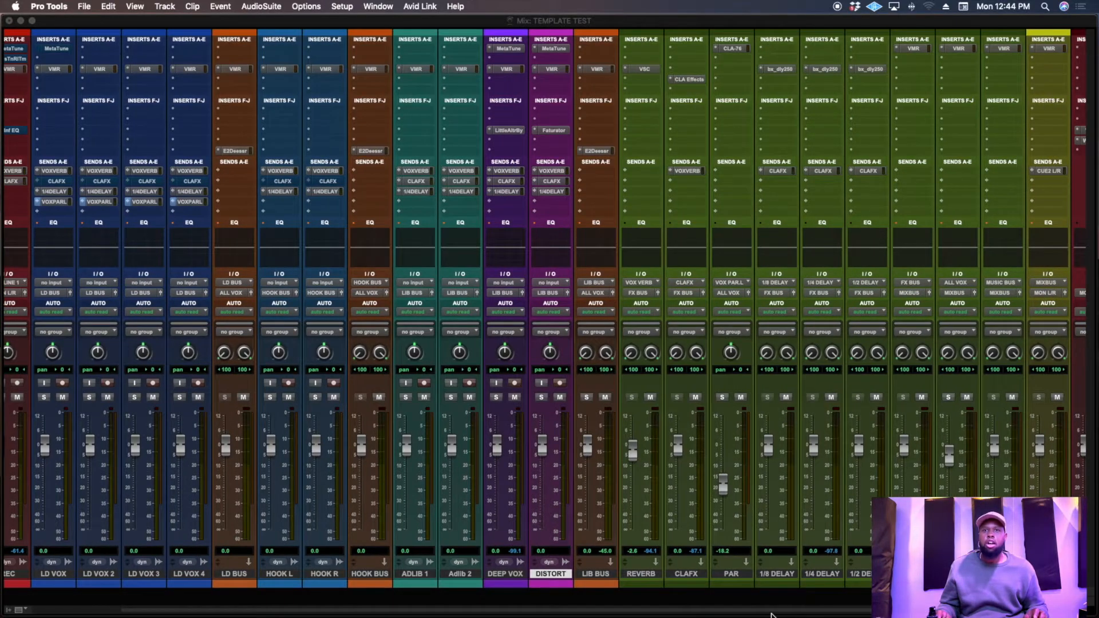
drag(773, 612, 662, 617)
drag(291, 617, 390, 610)
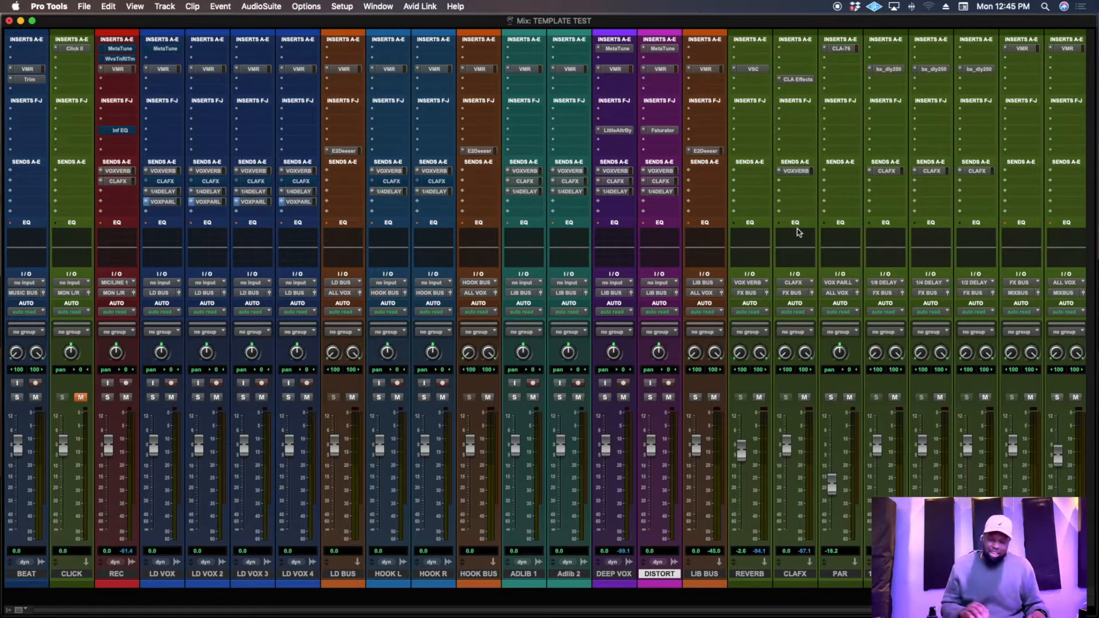
key(super+equal)
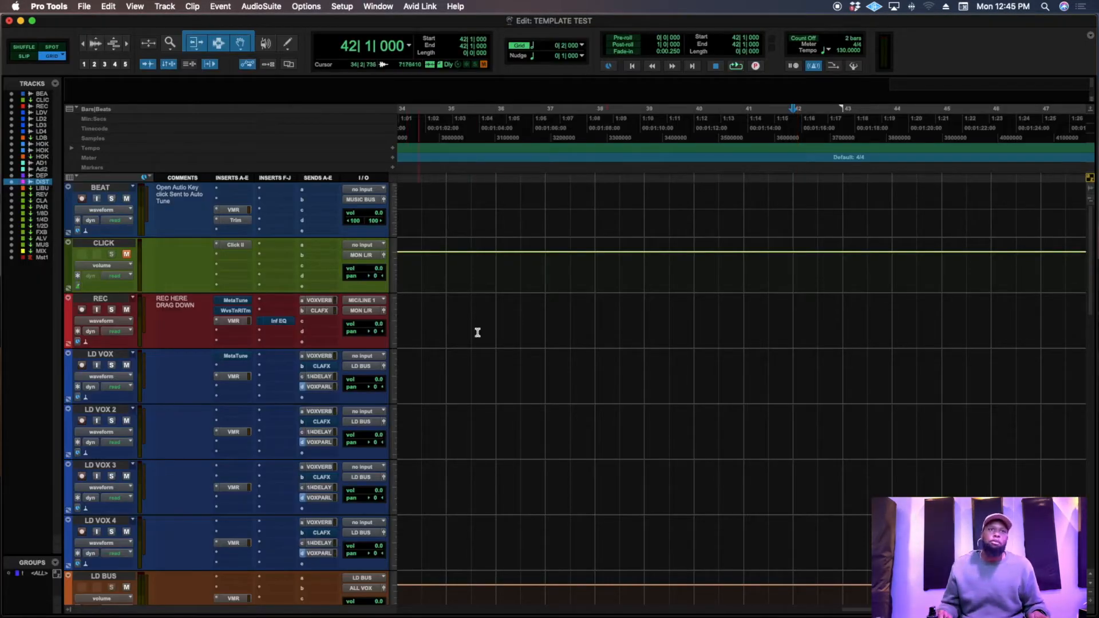
Step: Open the comments of the BEAT and REC tracks to review their instructions, leaving the text unedited
click(546, 313)
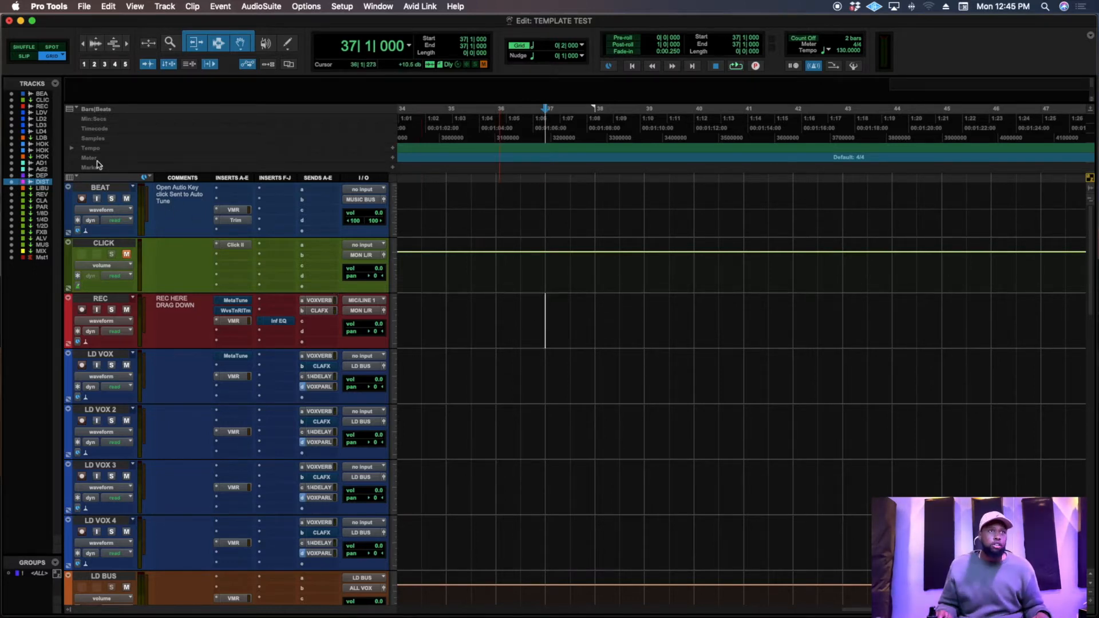
click(180, 205)
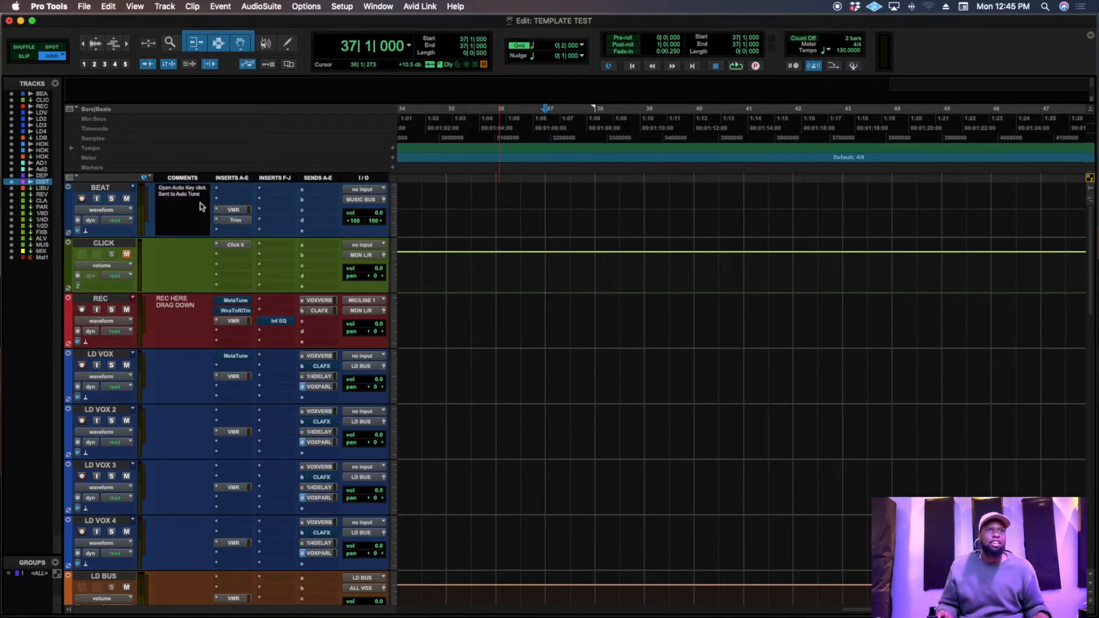
click(178, 302)
click(183, 222)
click(185, 326)
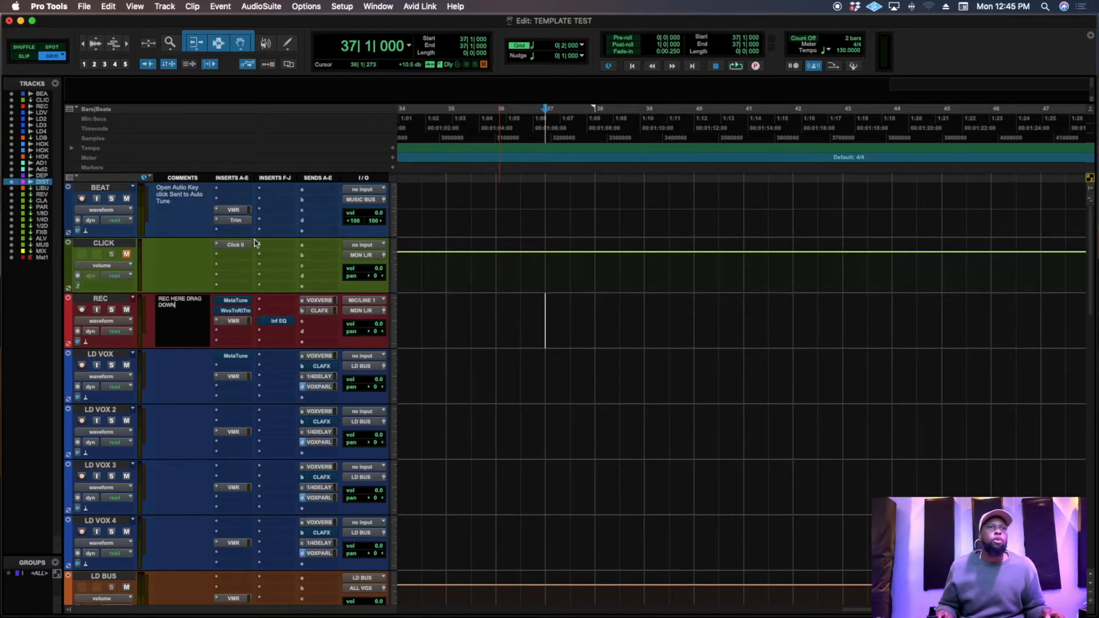
mouse_move(254, 237)
mouse_down()
mouse_move(256, 246)
mouse_move(255, 236)
mouse_up()
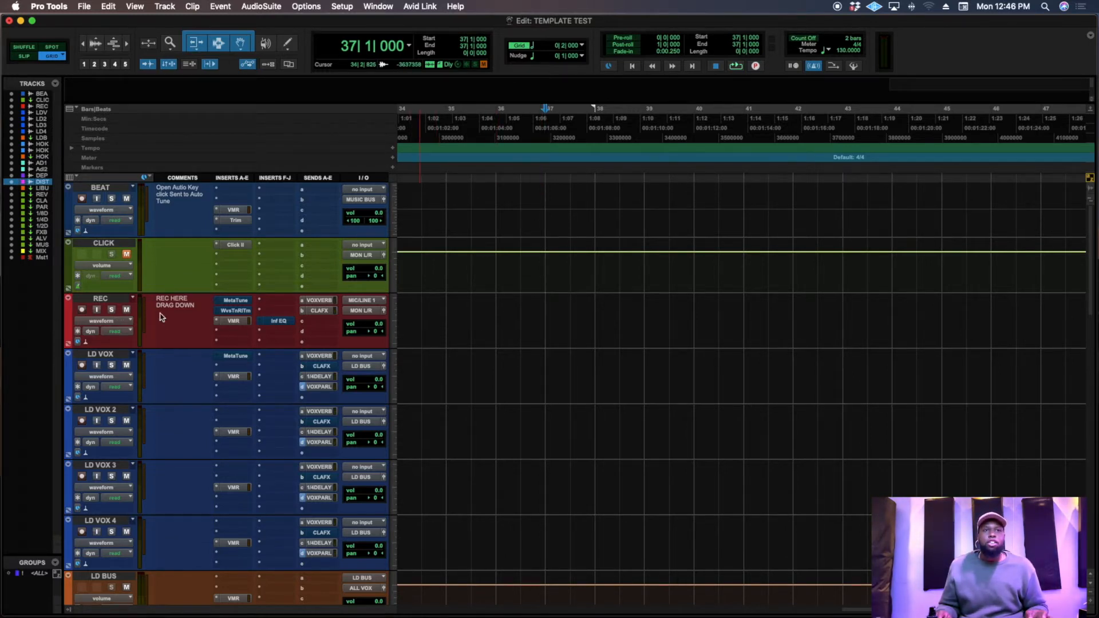
Step: Select the REC track and switch its input monitoring on and back off
click(91, 299)
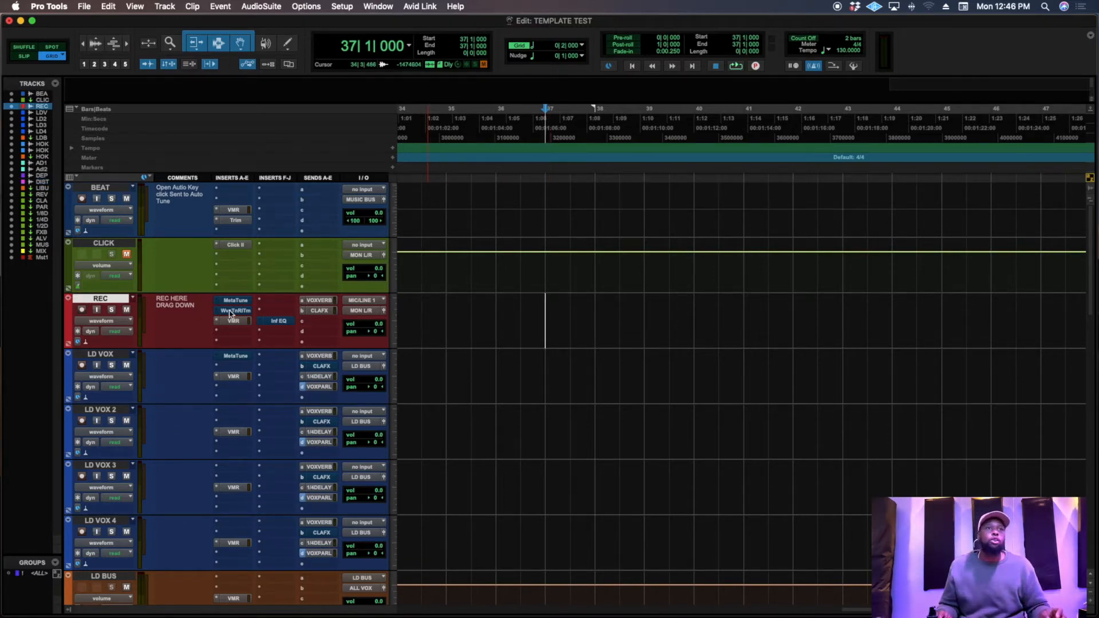
click(96, 309)
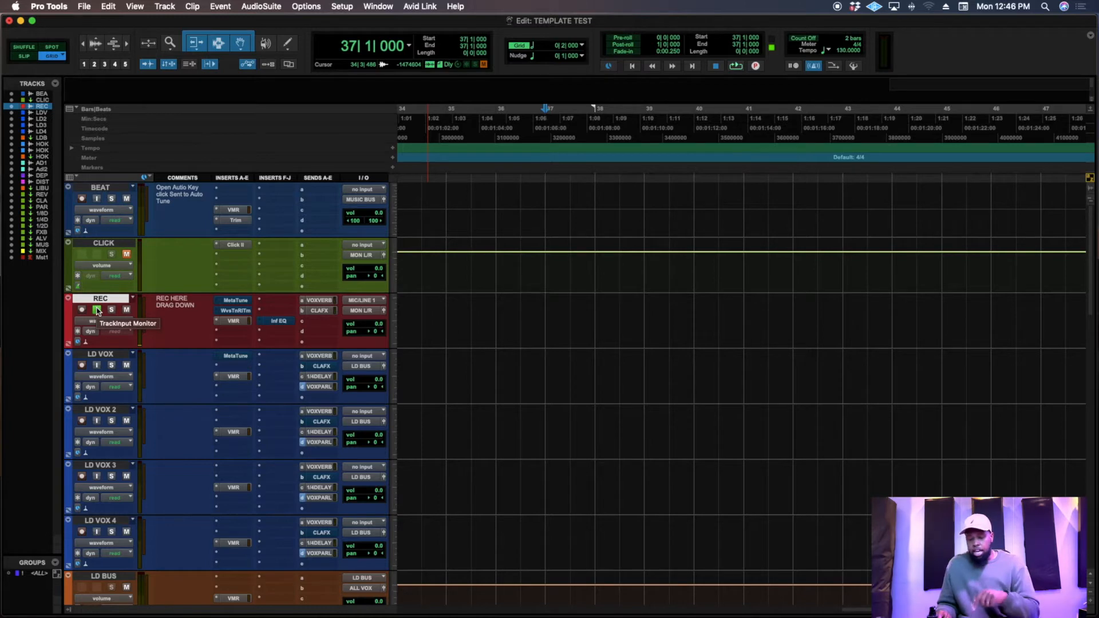
click(97, 309)
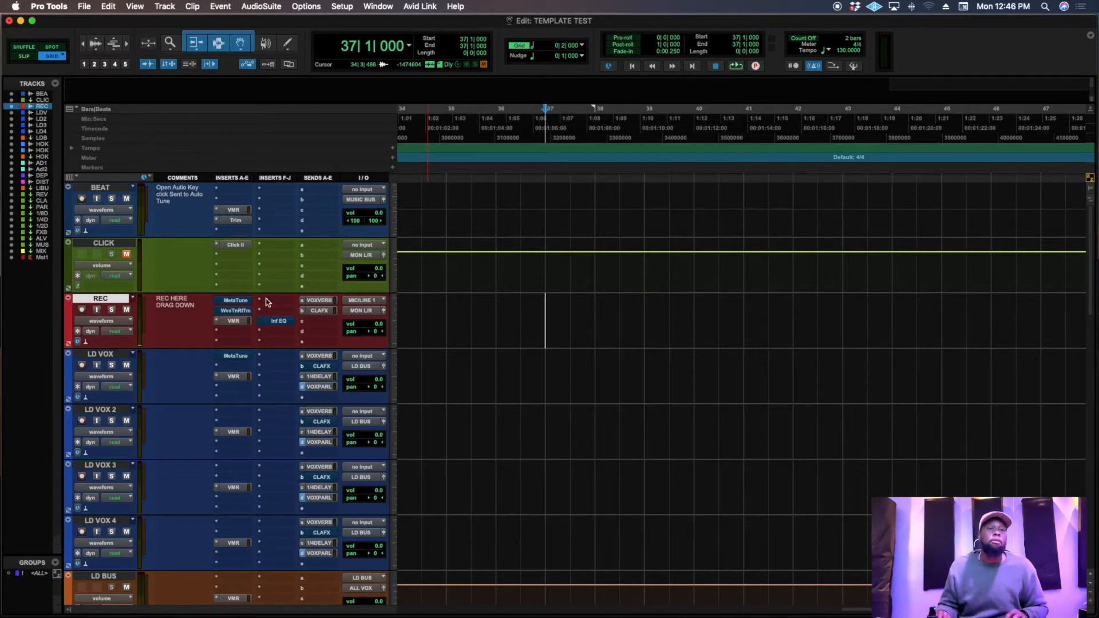
key(Return)
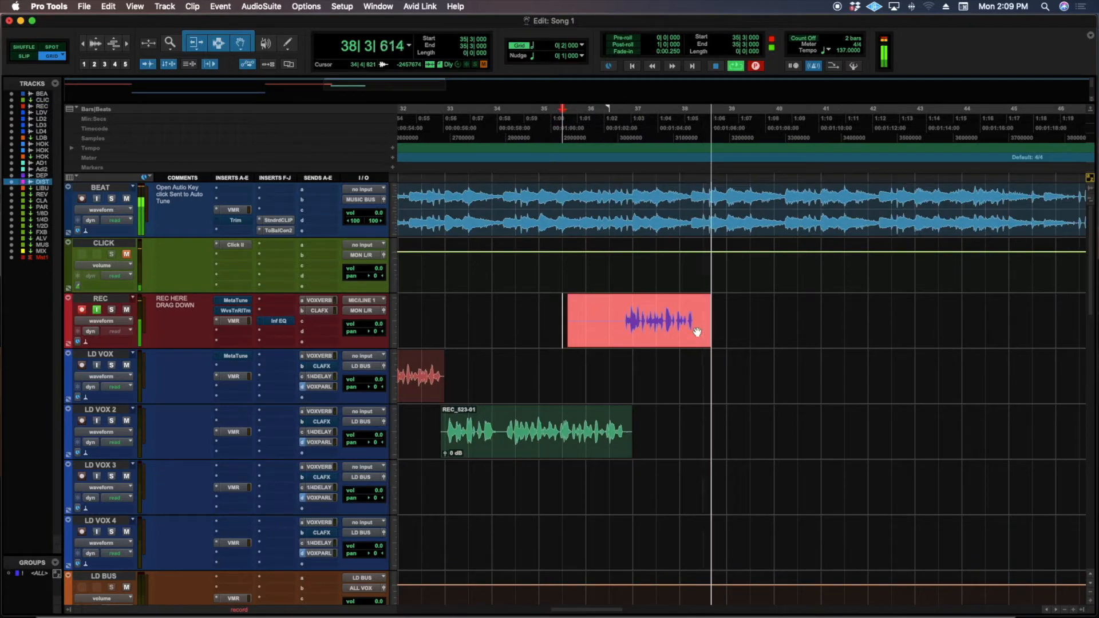
Step: Stop recording in Song 1, move the new REC clip down to the LD VOX track, and play back from bar 35 beat 3
key(space)
drag(678, 304, 678, 360)
click(562, 320)
key(space)
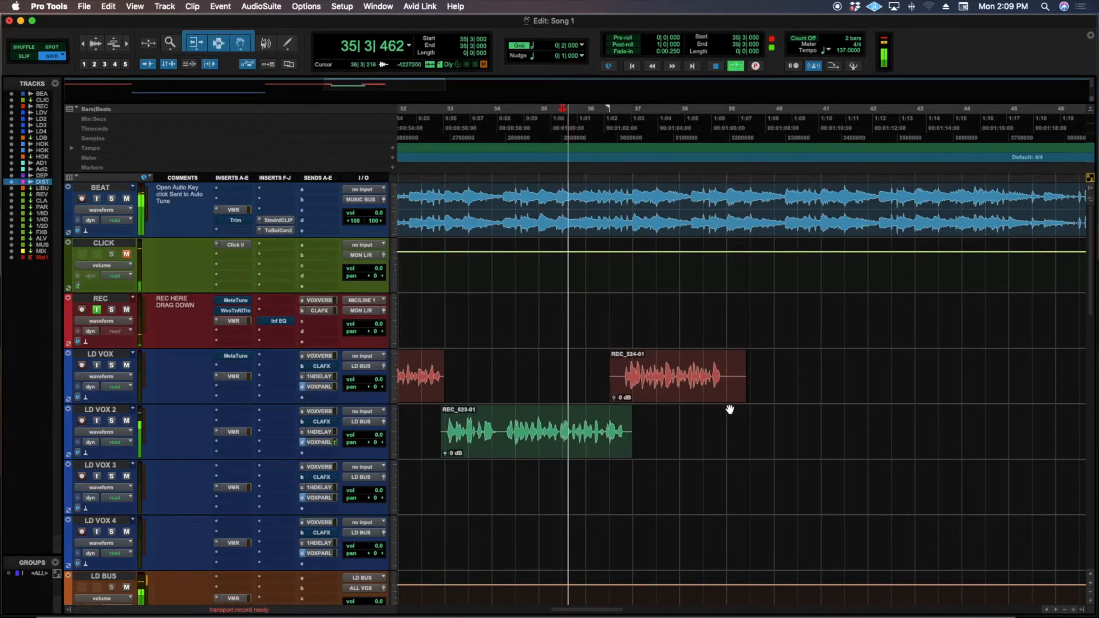
click(725, 362)
key(s)
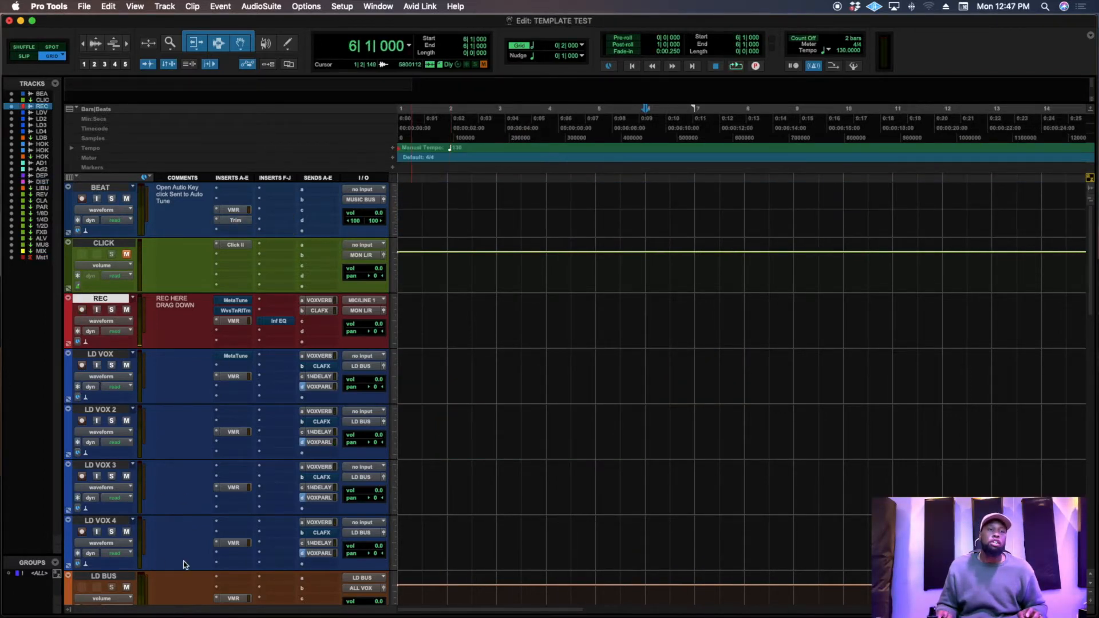
Step: Inspect the Virtual Mix Rack plug-in chains on the LD VOX track and the LD BUS
scroll(177, 553, down, 2)
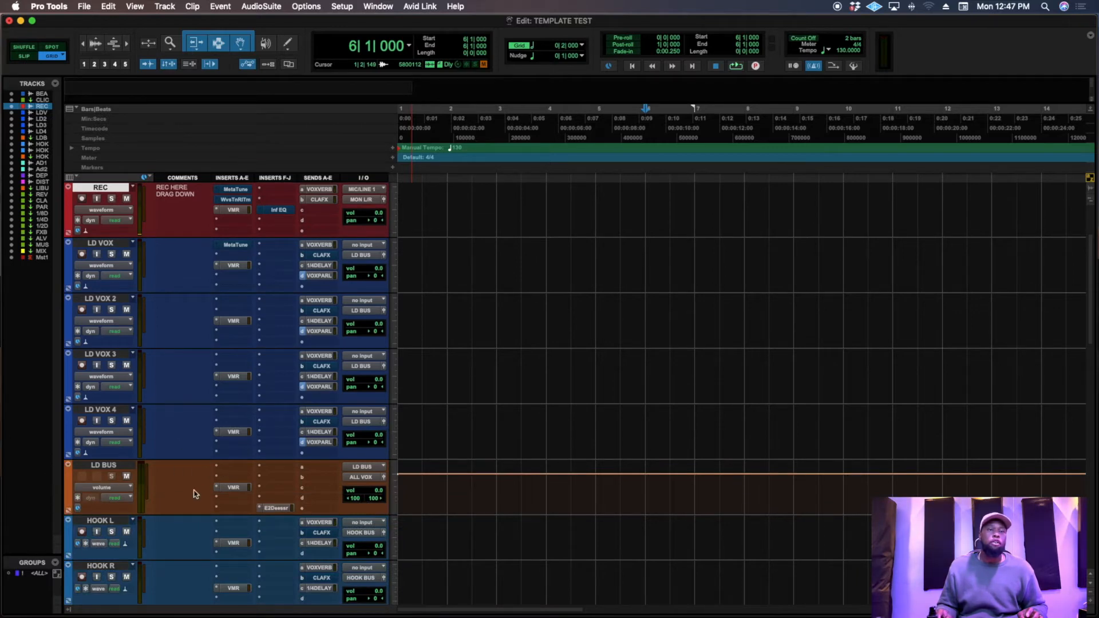
click(234, 265)
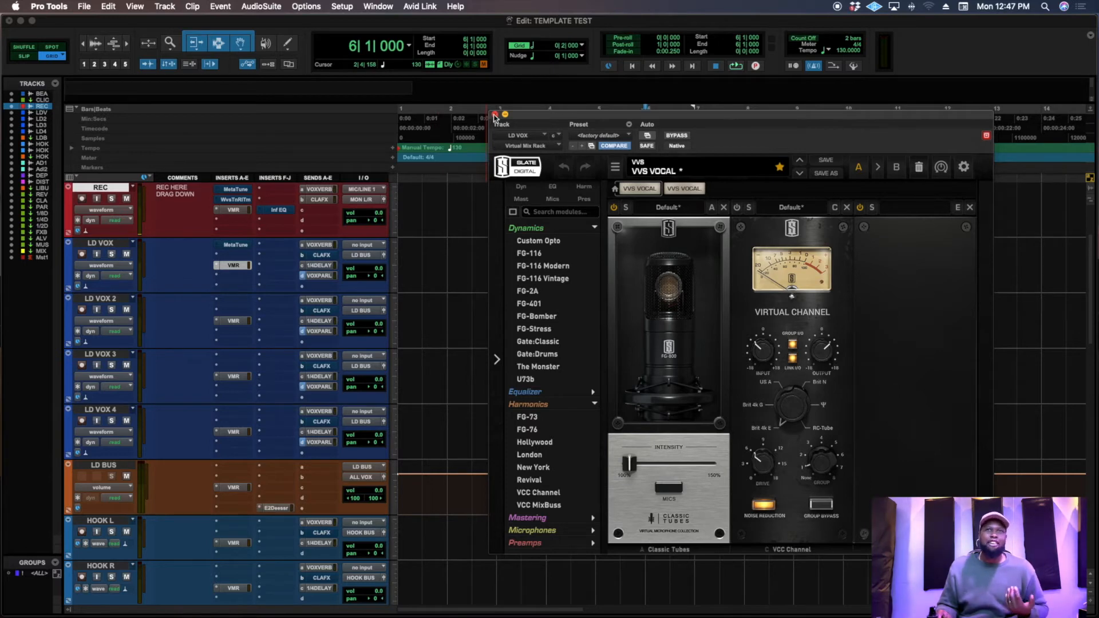
click(496, 116)
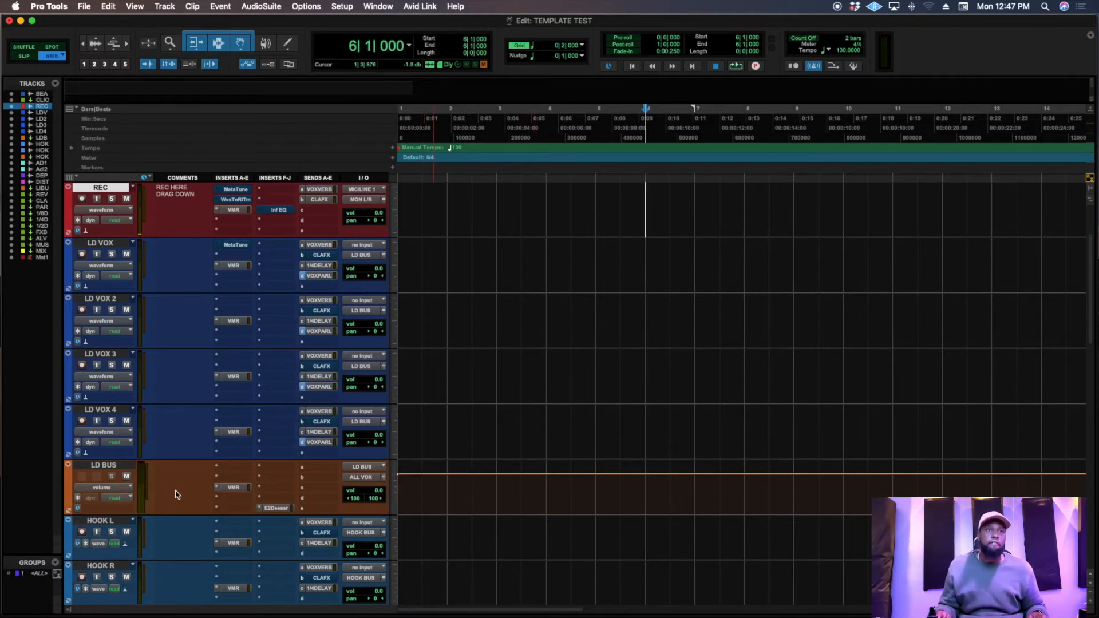
click(227, 488)
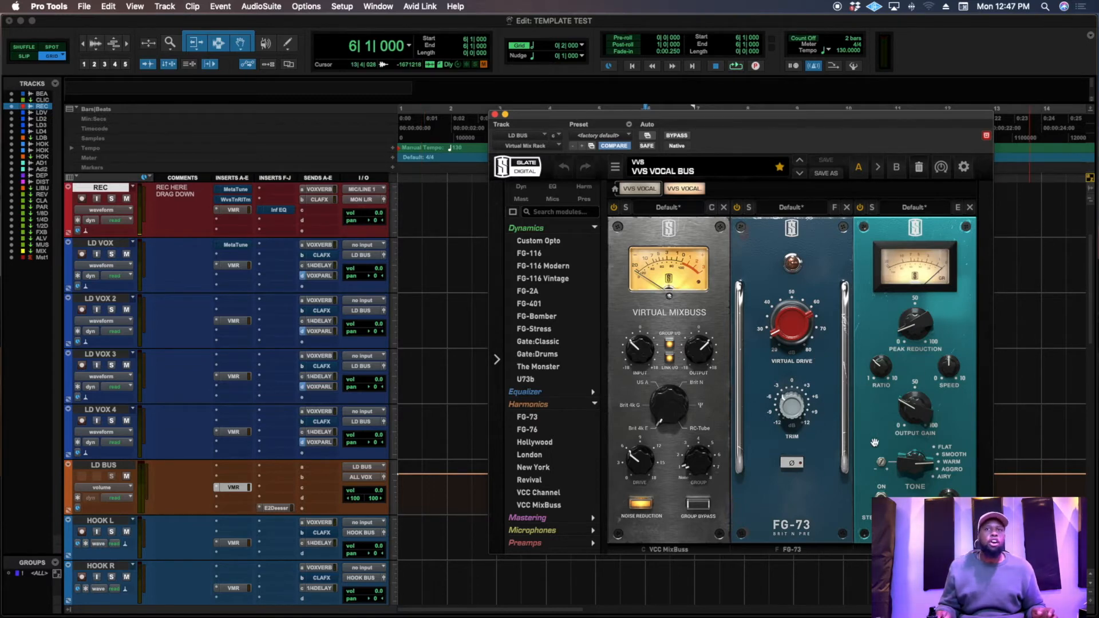
click(495, 115)
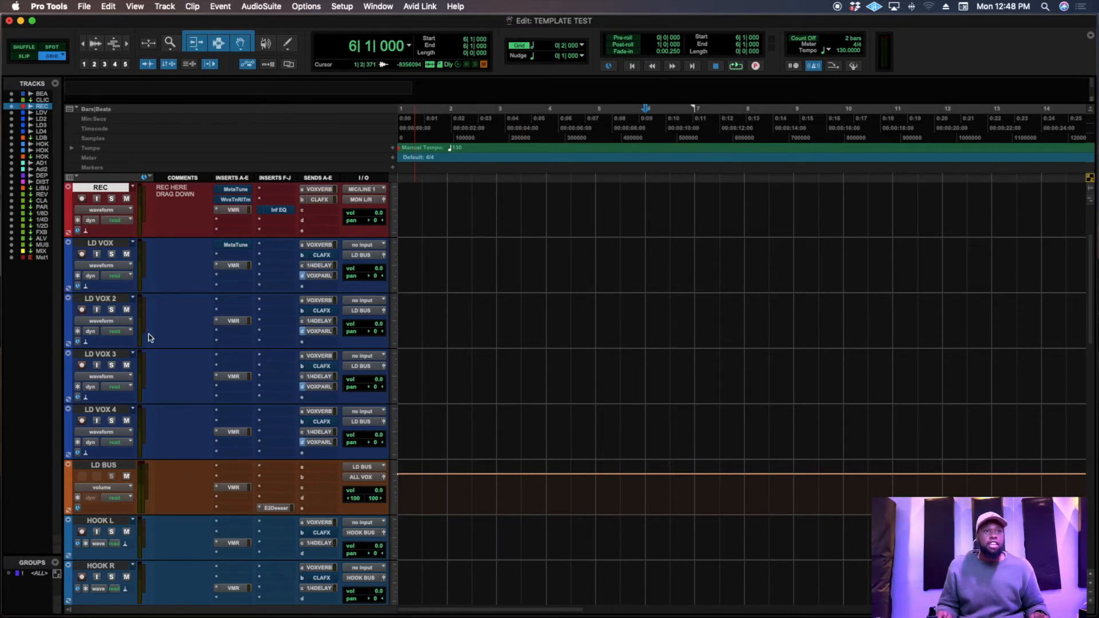
Step: Select the HOOK R track, bring up its Duplicate Tracks options, and dismiss them without duplicating
scroll(223, 435, down, 5)
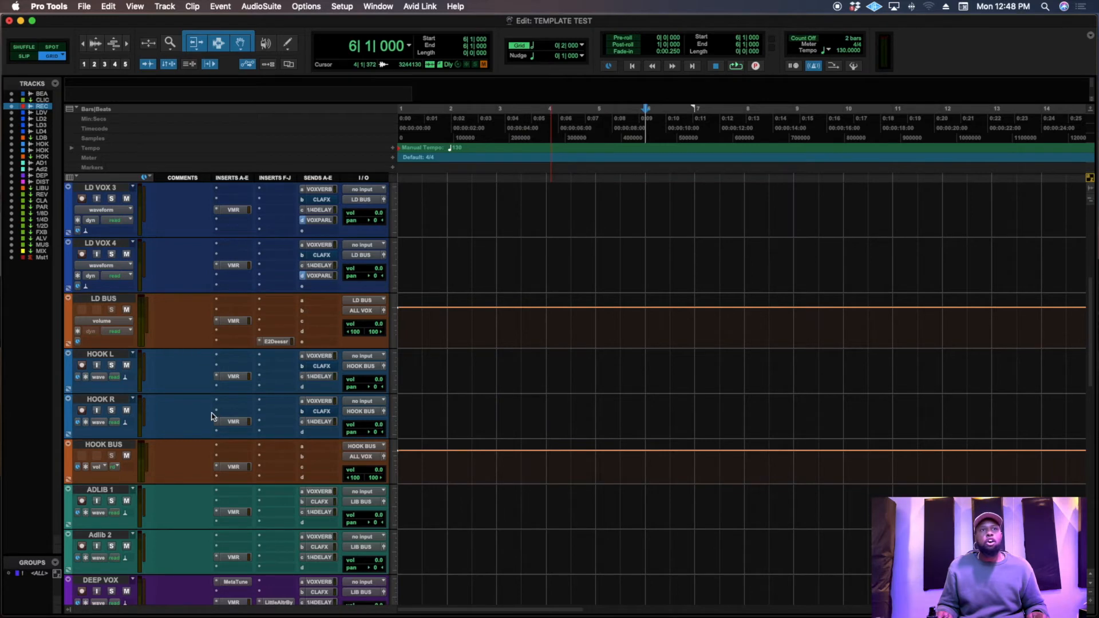
scroll(515, 223, up, 5)
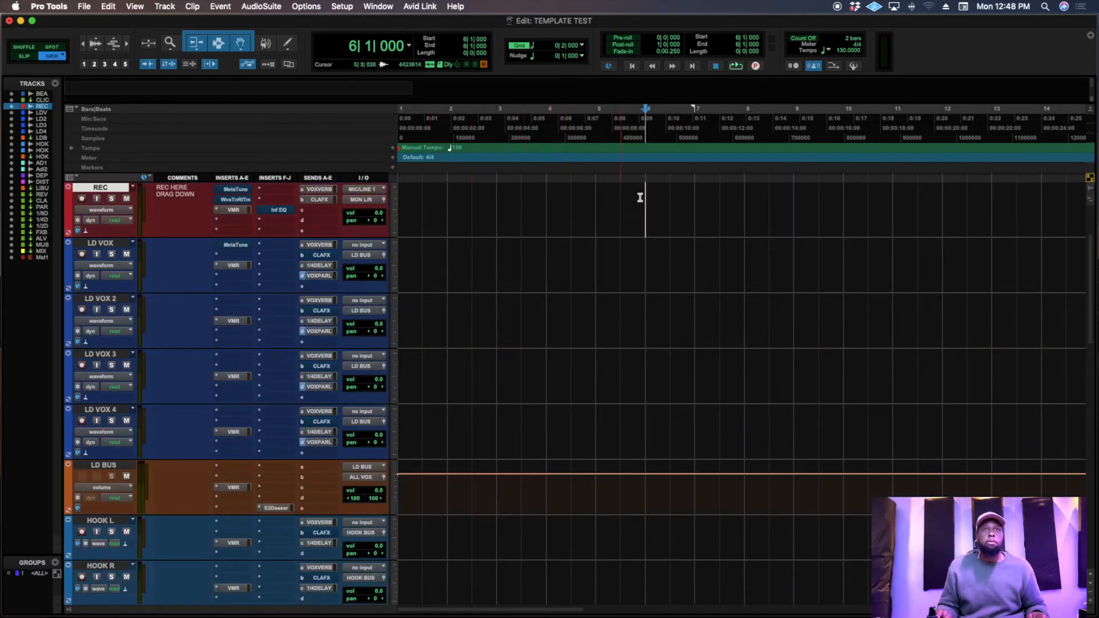
scroll(616, 206, down, 6)
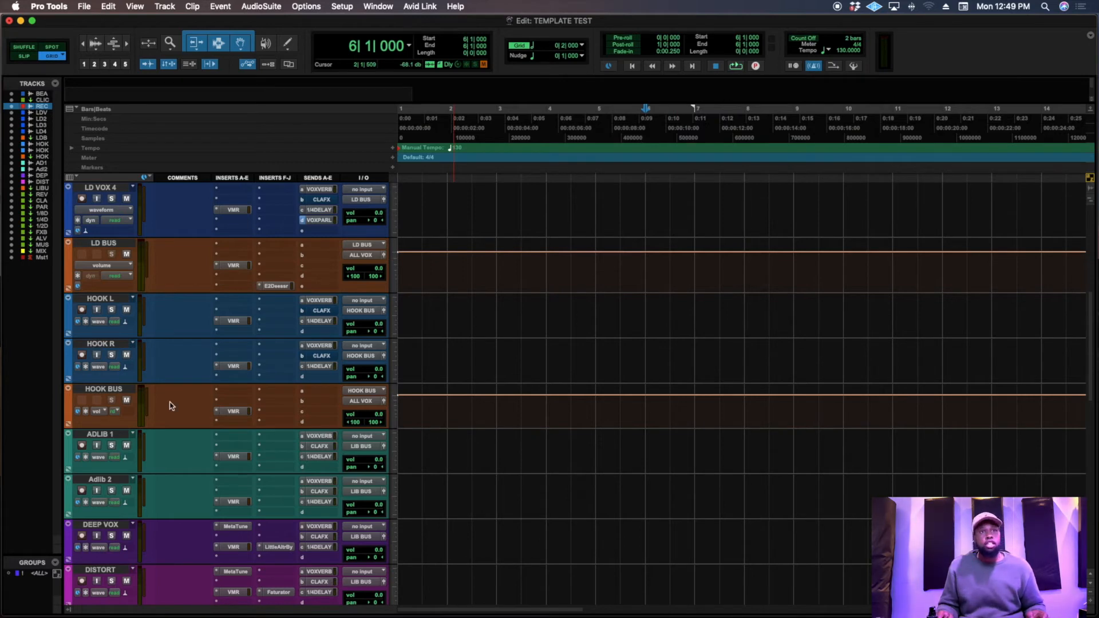
click(117, 344)
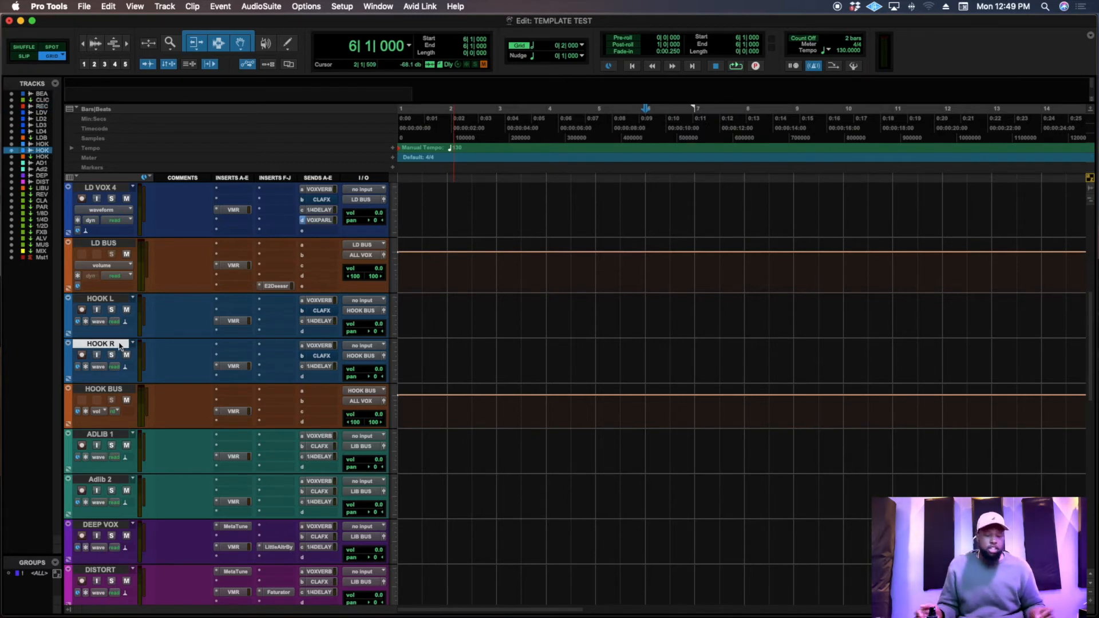
right_click(120, 345)
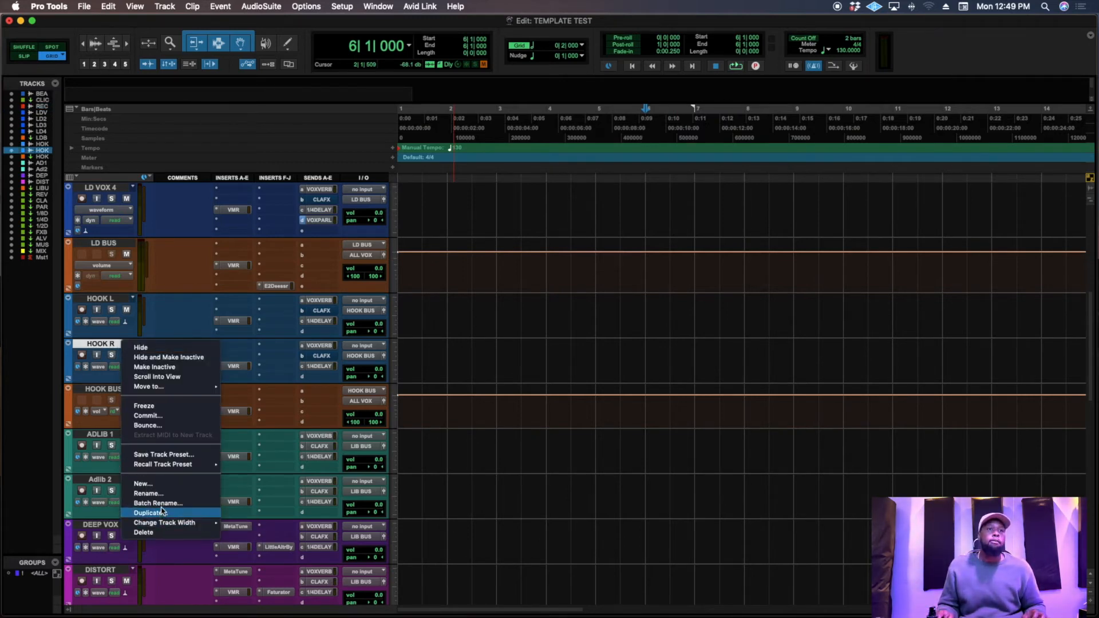
click(689, 466)
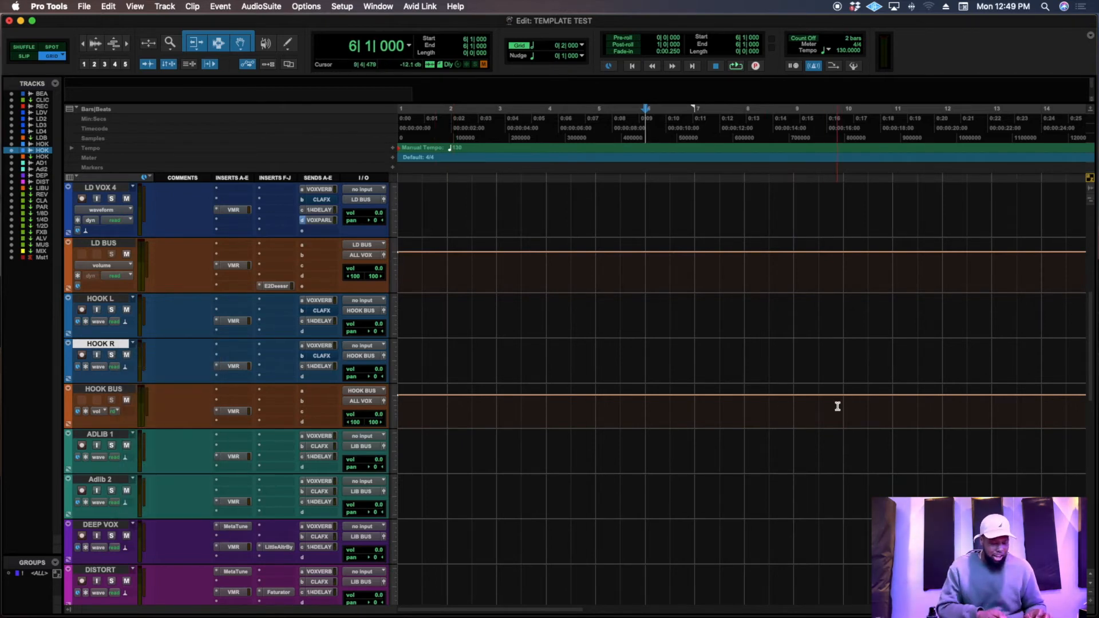
key(alt+shift+d)
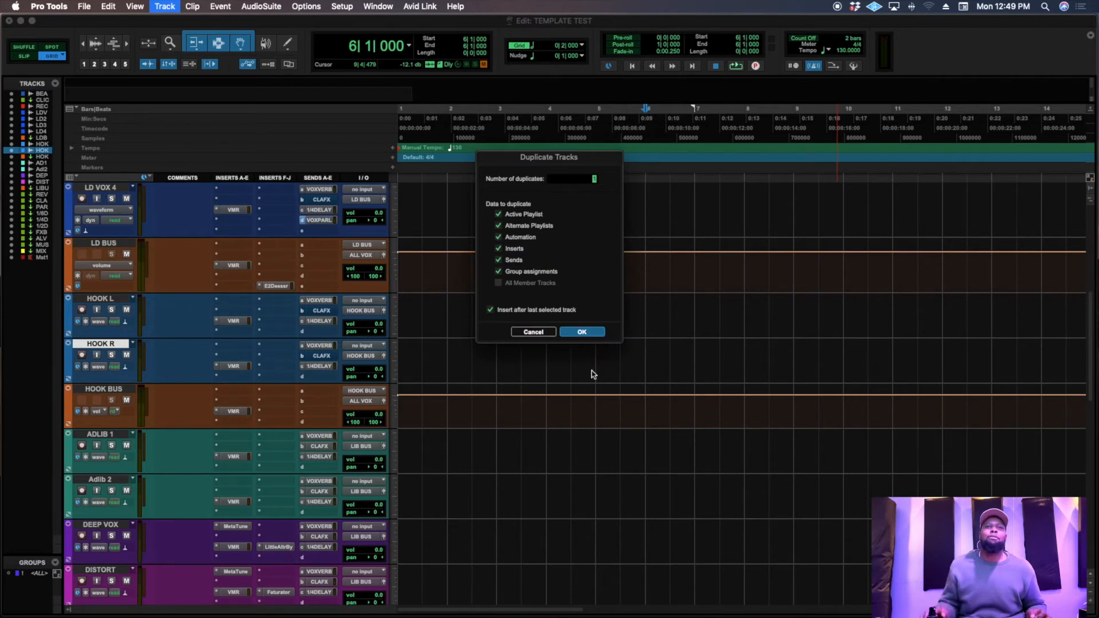
click(523, 334)
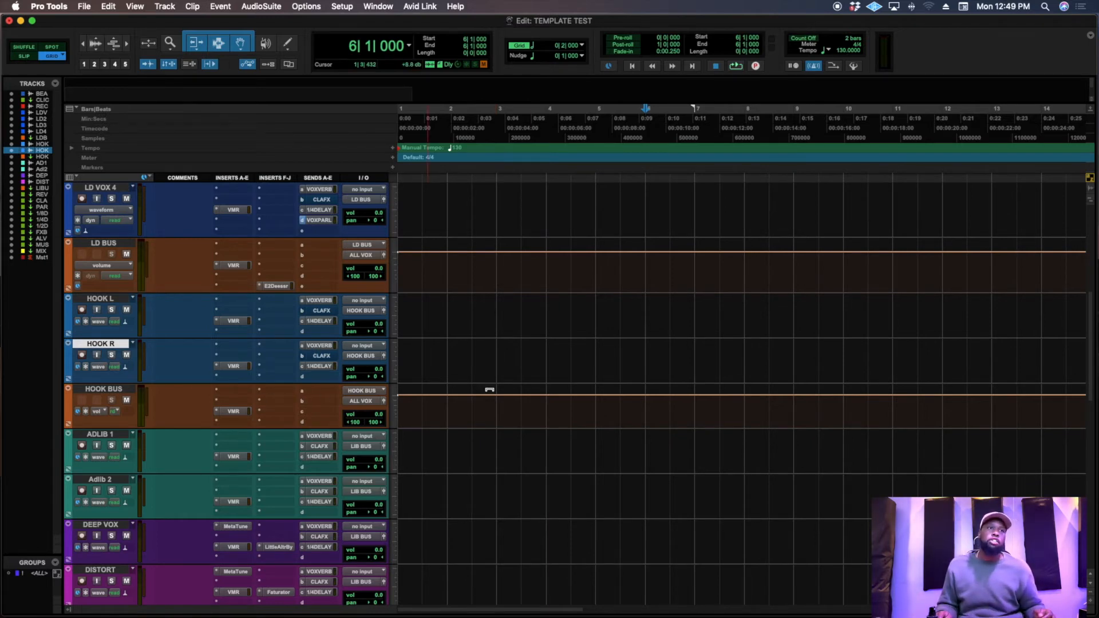
Step: Examine the inserts, sends and output routing of all tracks from BEAT through the buses to Master 1
scroll(540, 387, up, 10)
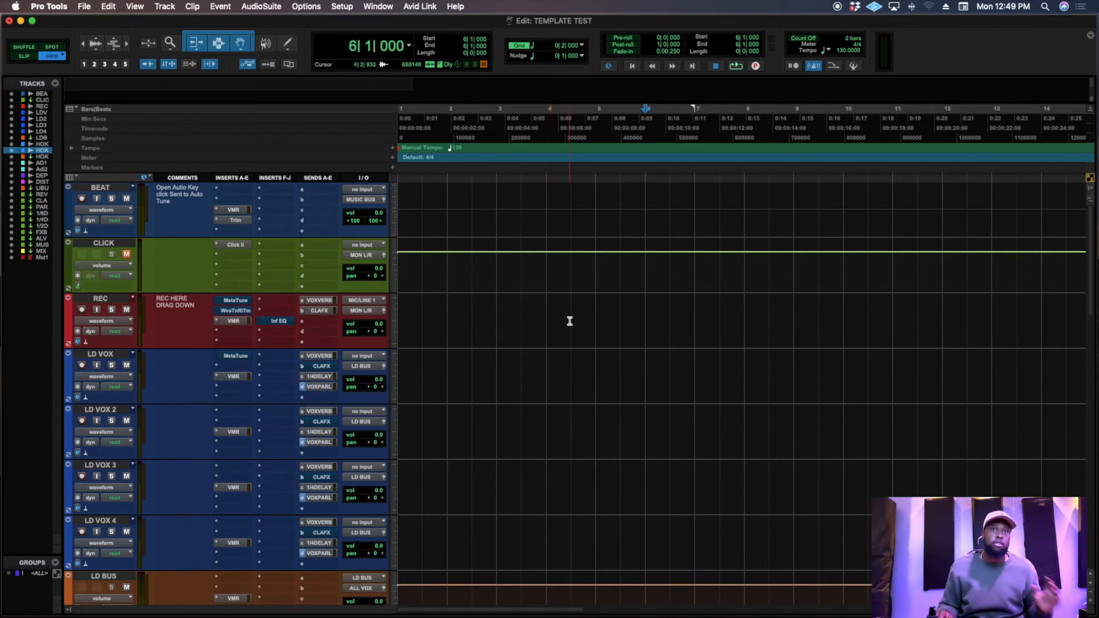
scroll(571, 320, down, 1)
scroll(570, 321, down, 8)
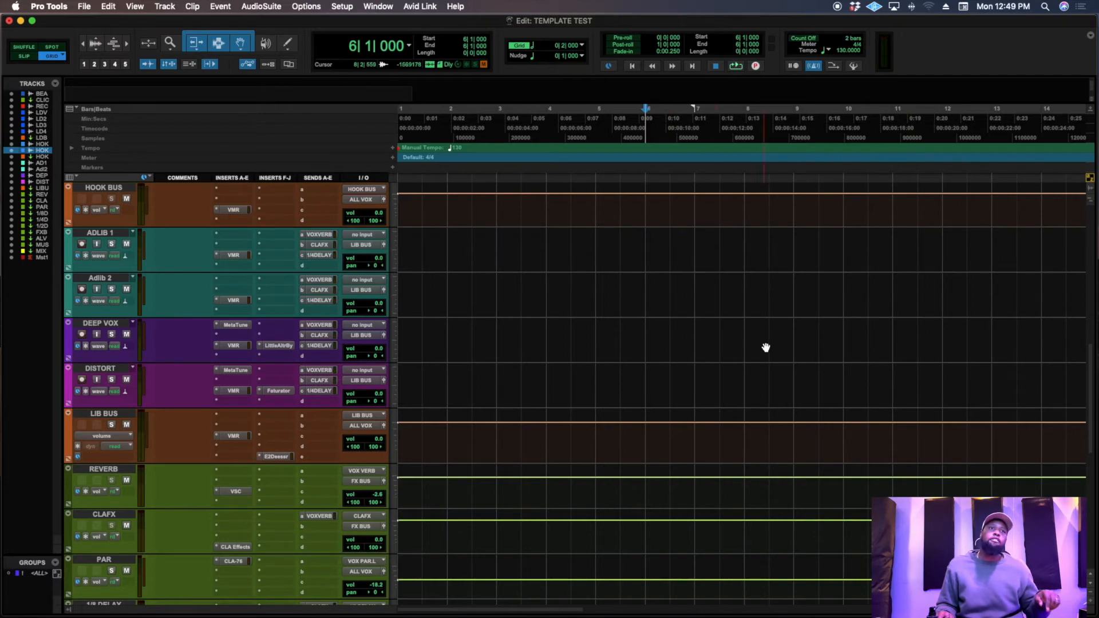
scroll(758, 326, up, 10)
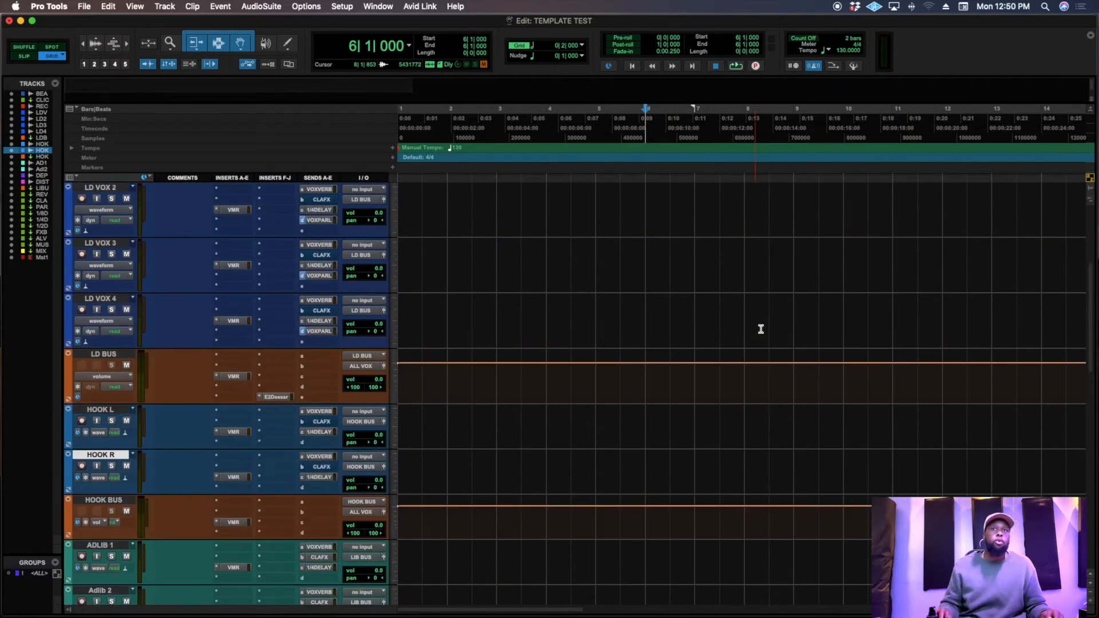
scroll(735, 281, down, 4)
scroll(736, 280, down, 6)
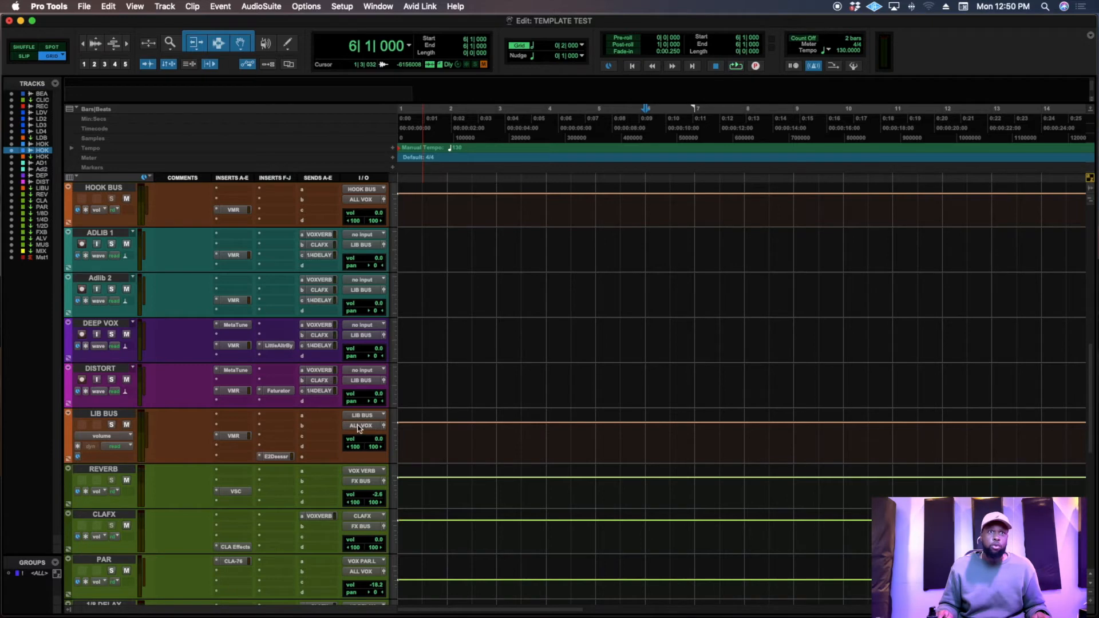
scroll(219, 424, down, 10)
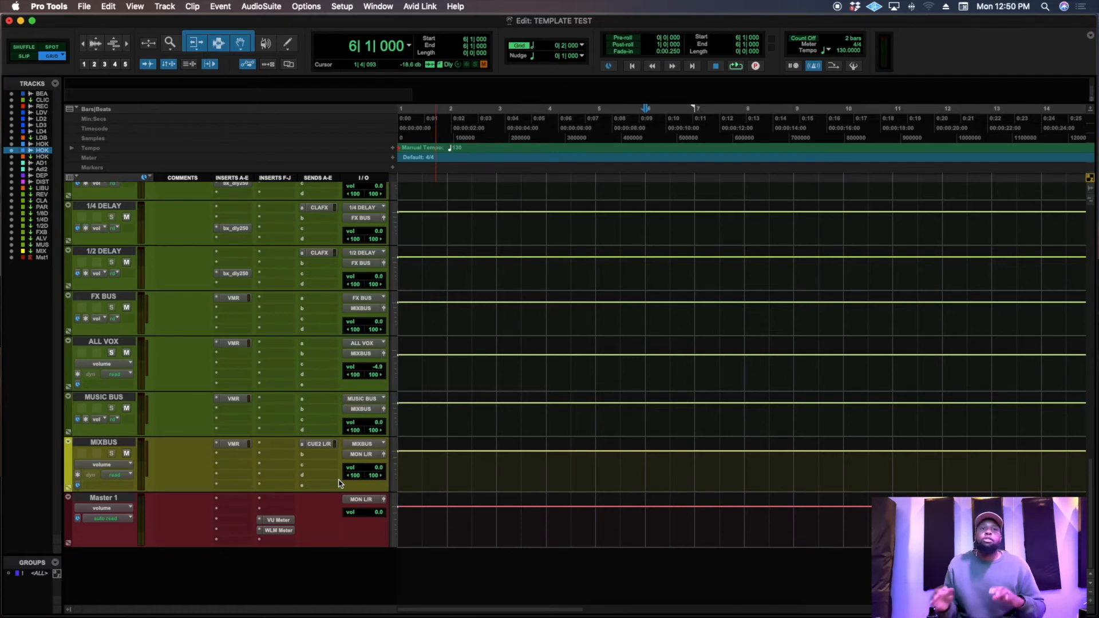
scroll(576, 400, up, 15)
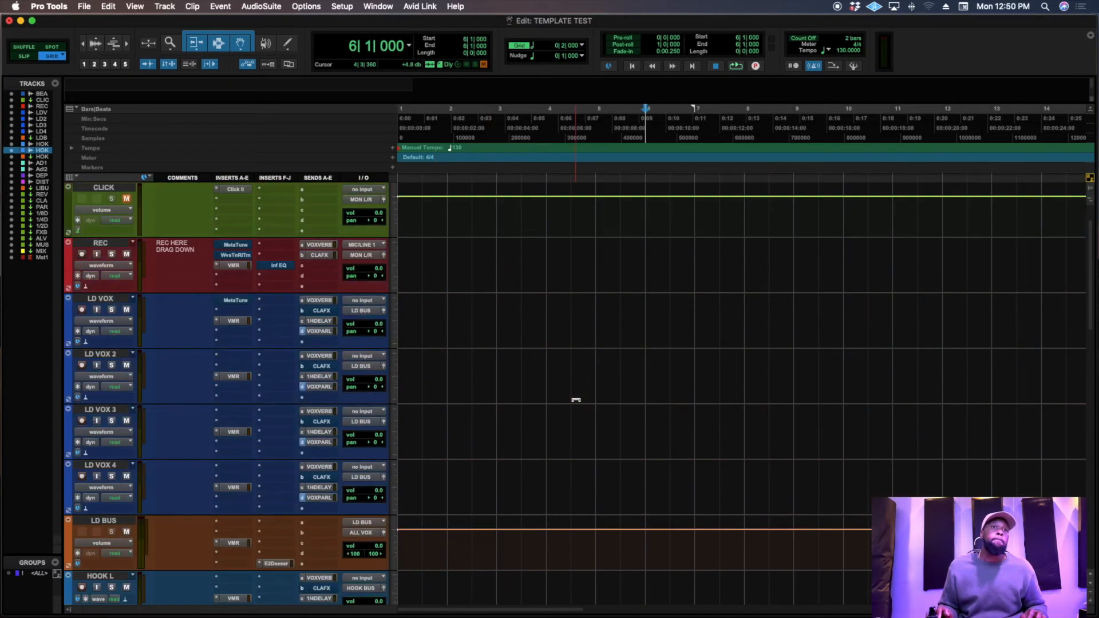
scroll(575, 400, up, 1)
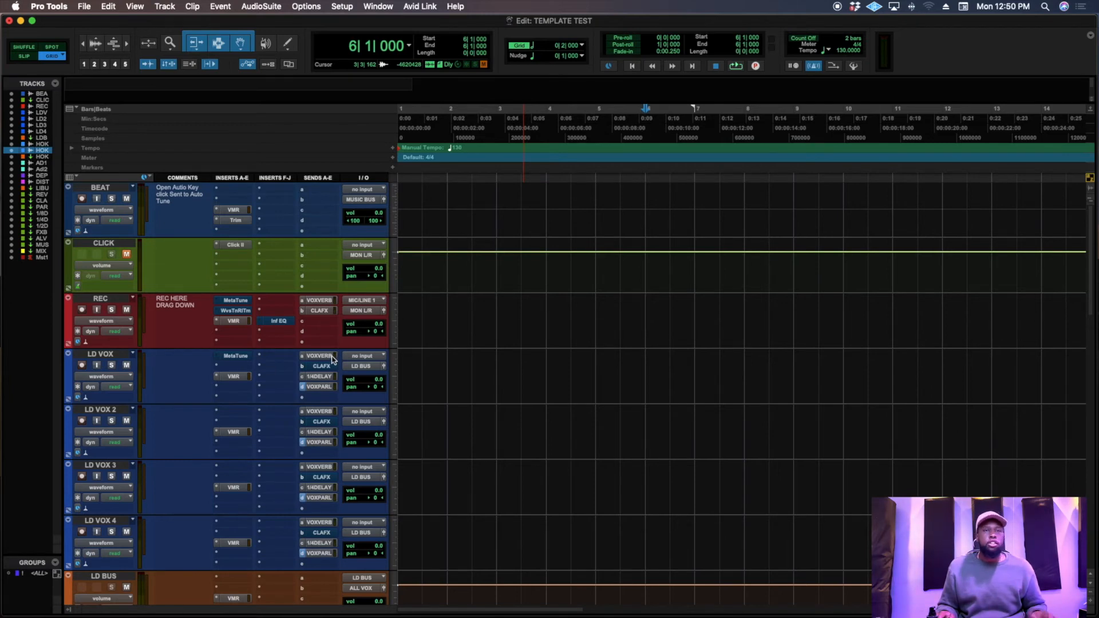
scroll(424, 353, down, 18)
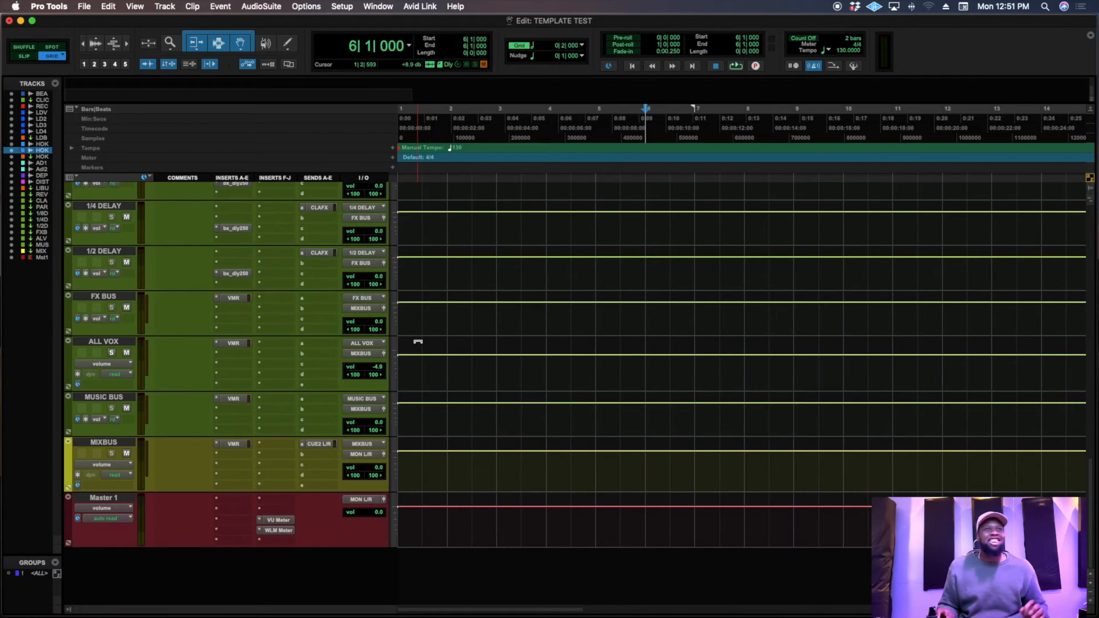
Step: Inspect the VerbSuite Classics settings on the REVERB track, including chorus, EQ and output, and close the plug-in window
scroll(419, 346, up, 4)
scroll(413, 340, up, 2)
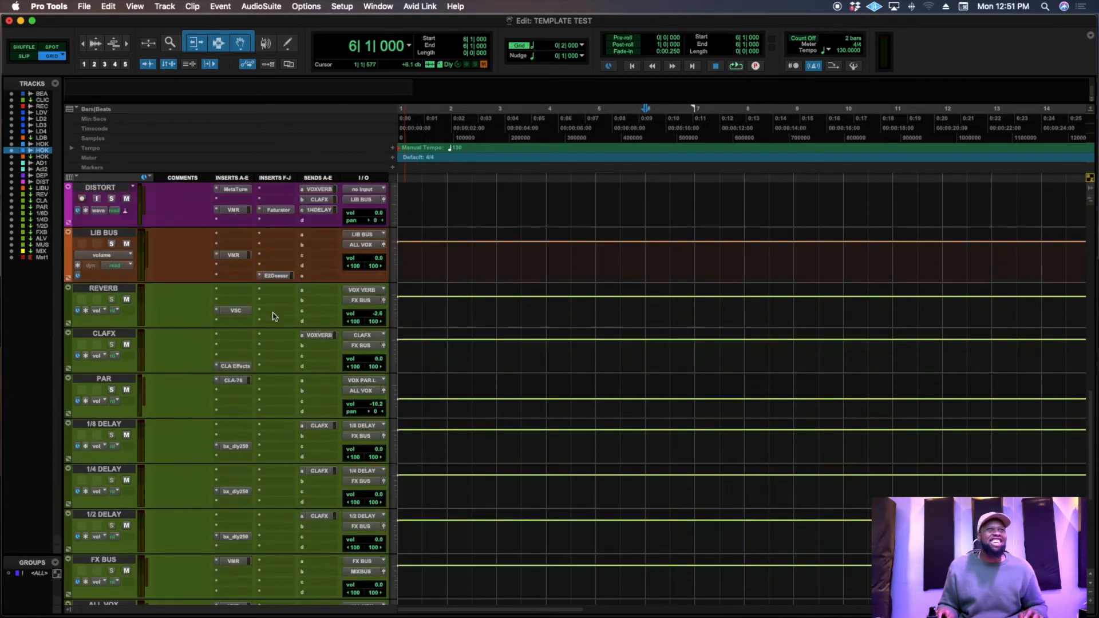
click(235, 311)
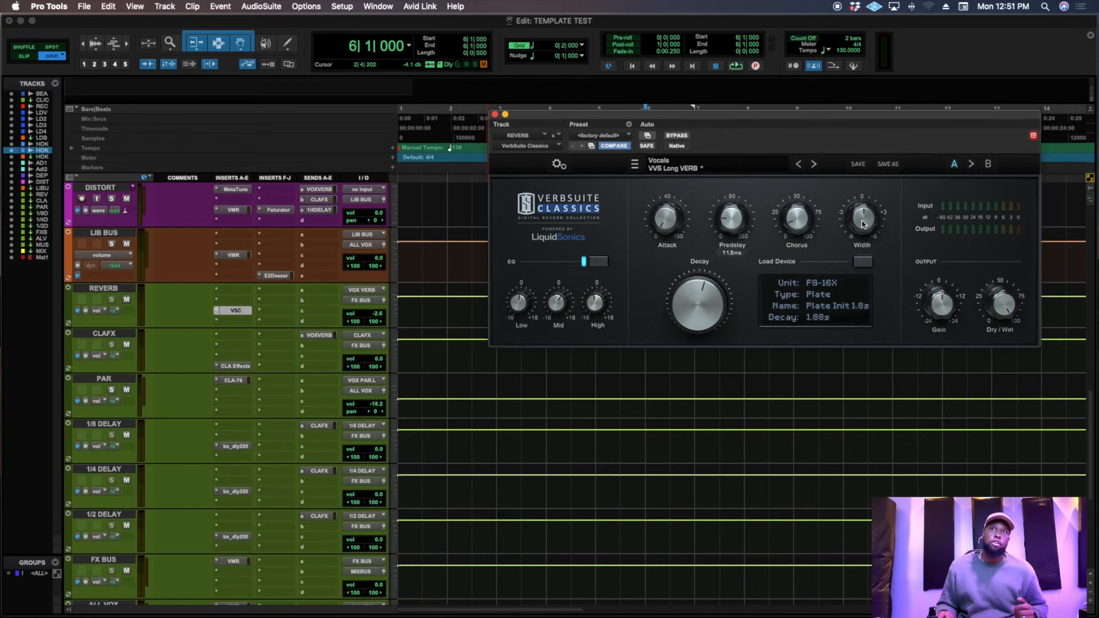
mouse_move(795, 228)
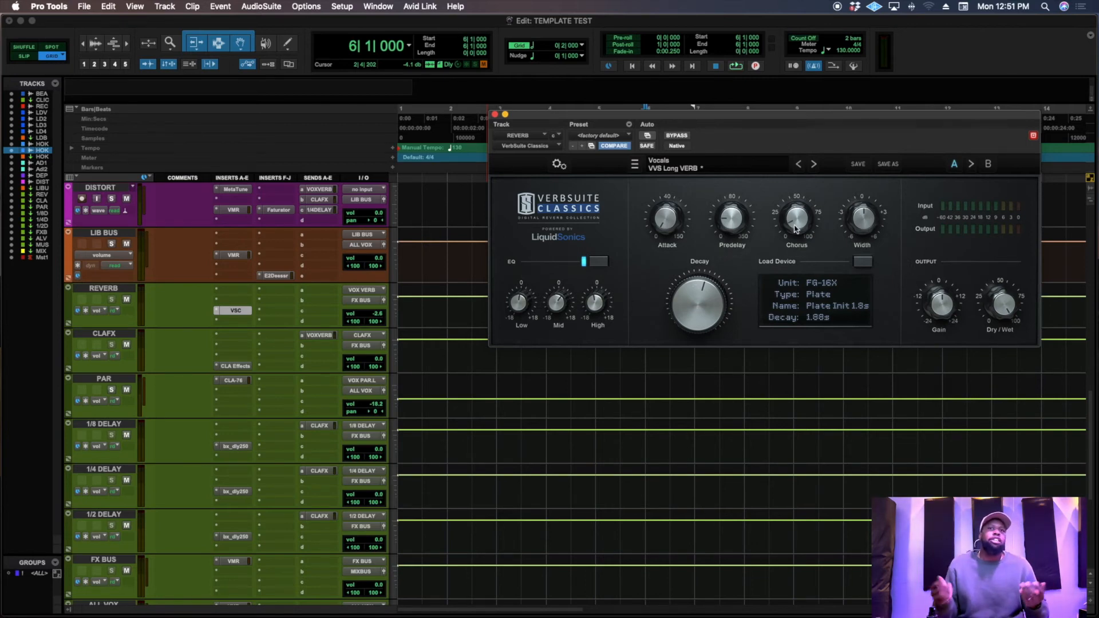
mouse_move(564, 303)
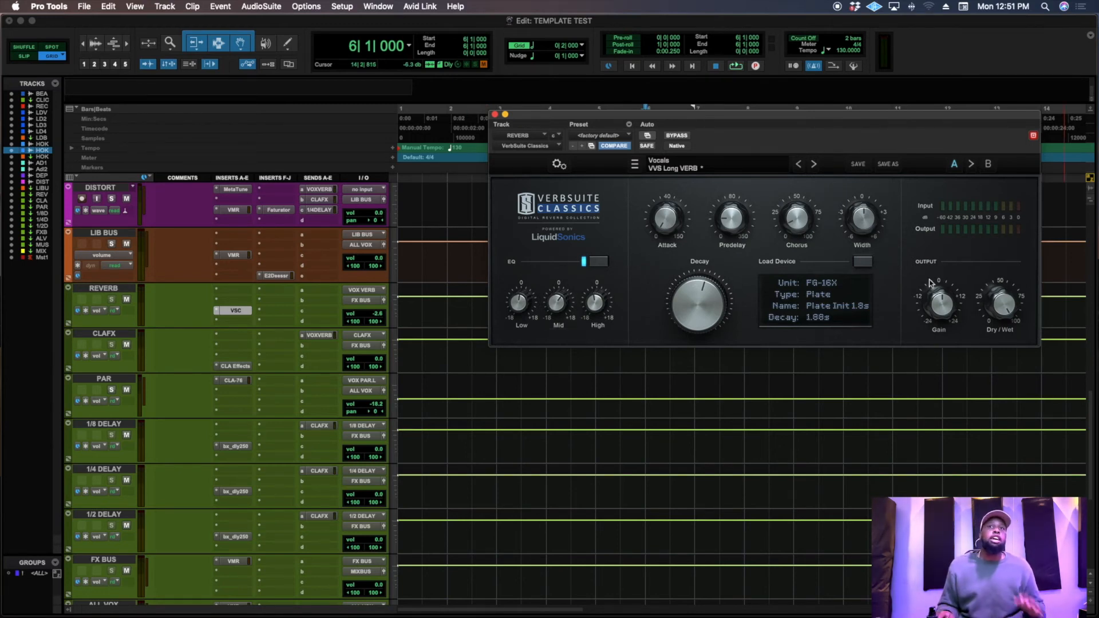
click(495, 115)
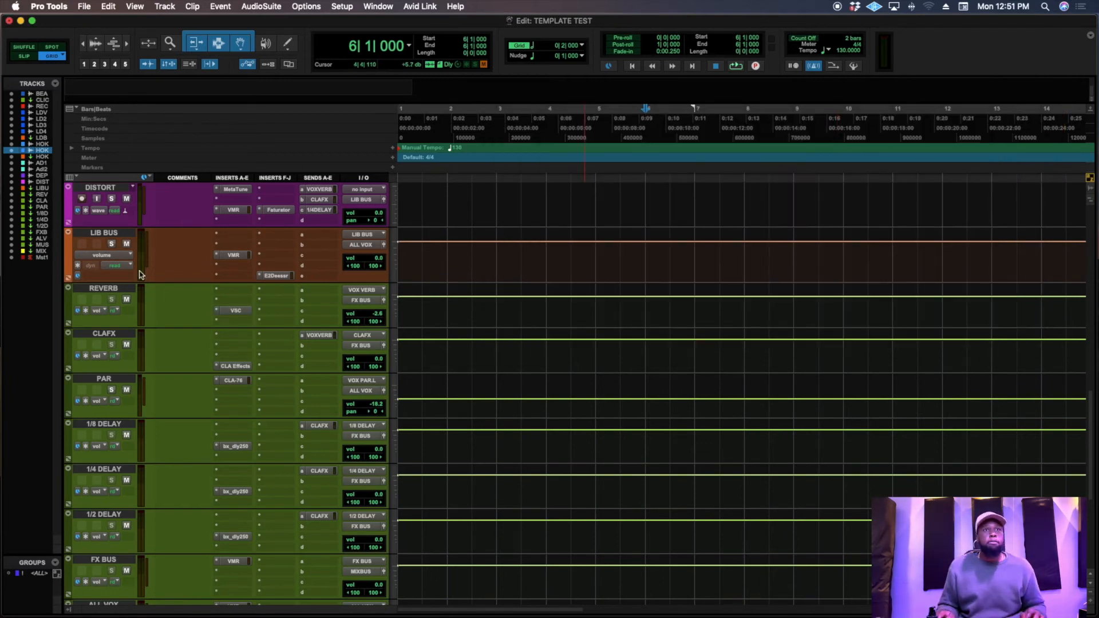
Step: Review the CLAFX sends on the vocal tracks and inspect the CLA Effects plug-in on the CLAFX track
scroll(314, 295, up, 5)
scroll(289, 372, up, 10)
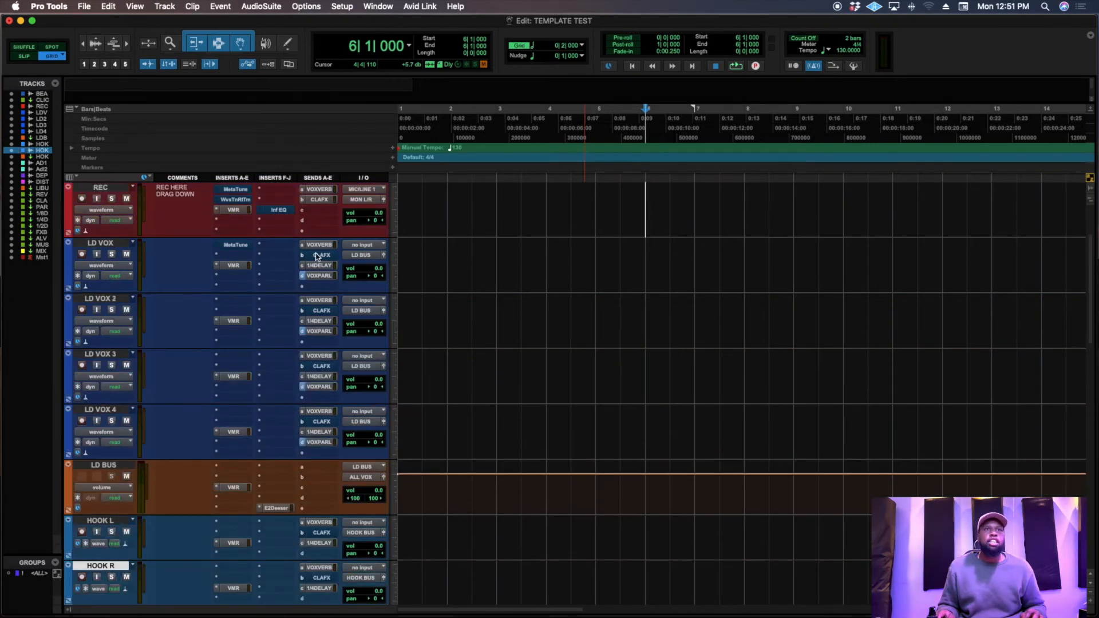
scroll(266, 313, down, 1)
scroll(267, 313, down, 4)
scroll(250, 317, down, 4)
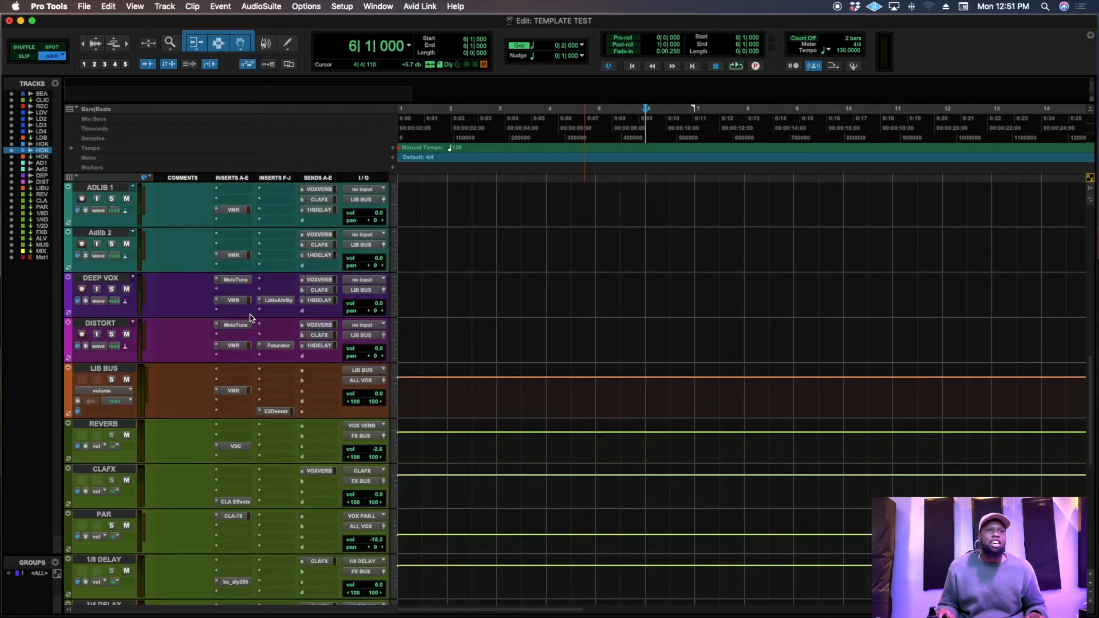
scroll(251, 318, up, 1)
scroll(250, 317, up, 3)
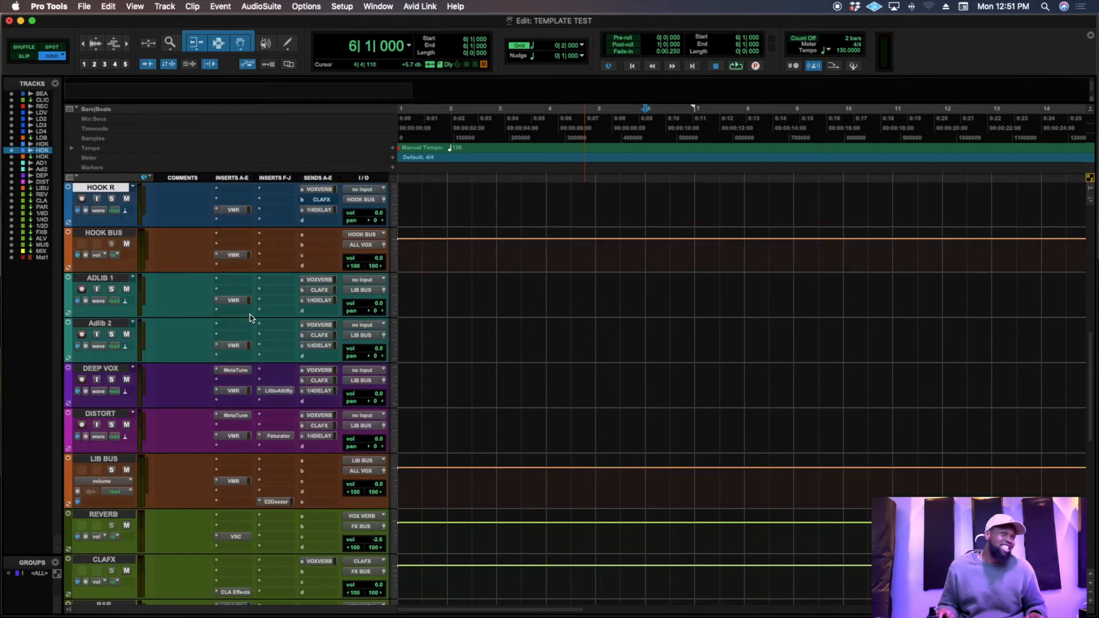
scroll(250, 318, down, 3)
scroll(250, 317, down, 4)
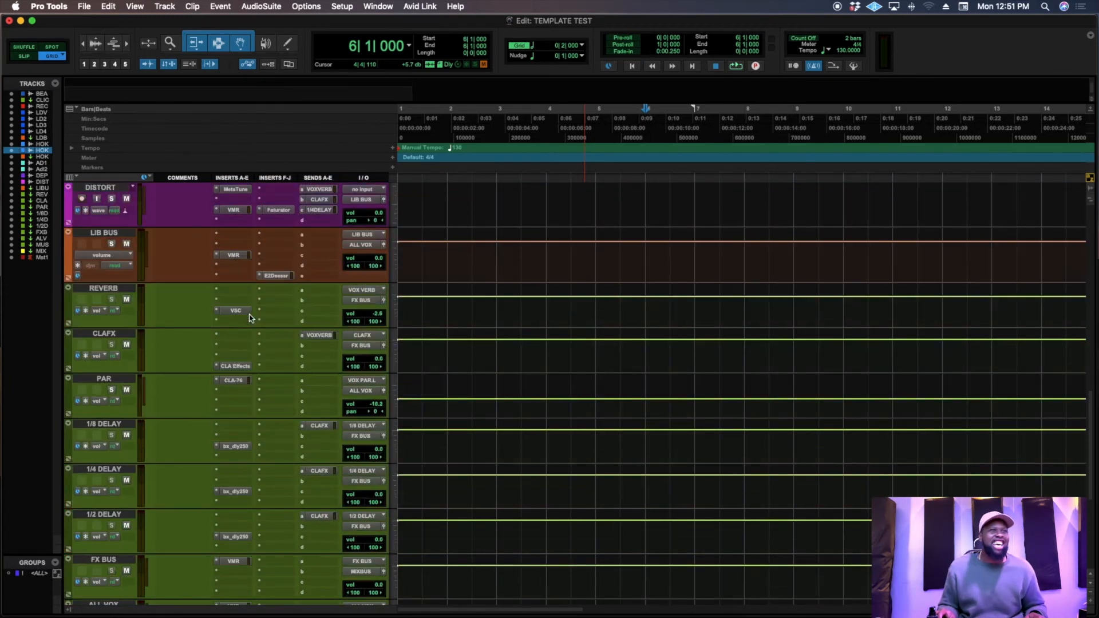
click(232, 366)
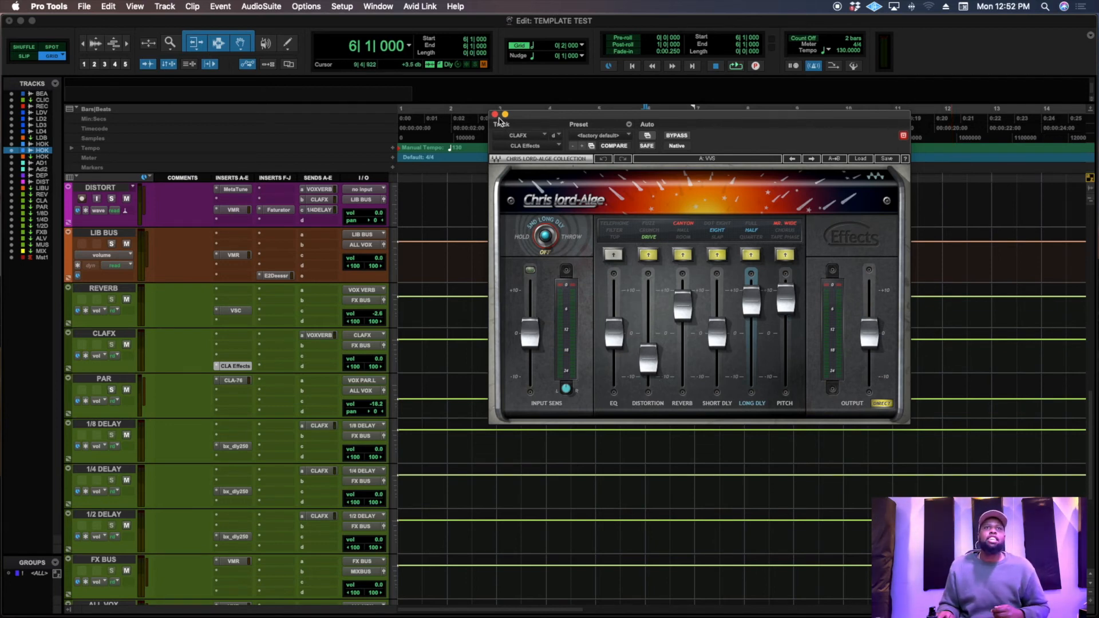
click(495, 114)
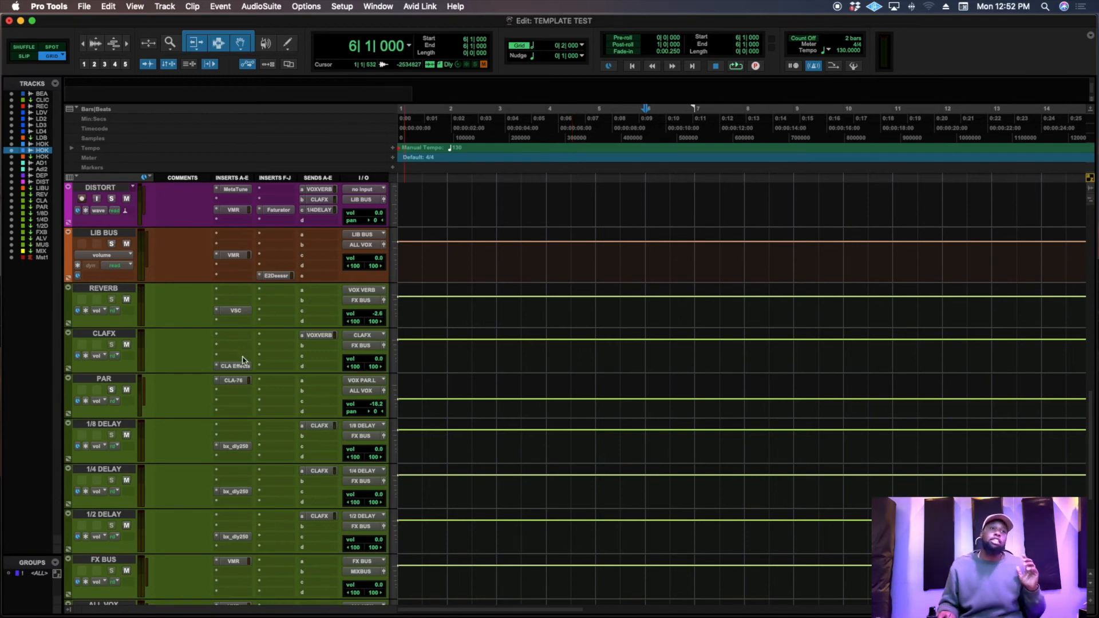
Step: Check the 1/4DELAY sends on the lead vocal tracks and inspect the bx_delay 2500 settings on the 1/4 DELAY track
scroll(260, 379, up, 15)
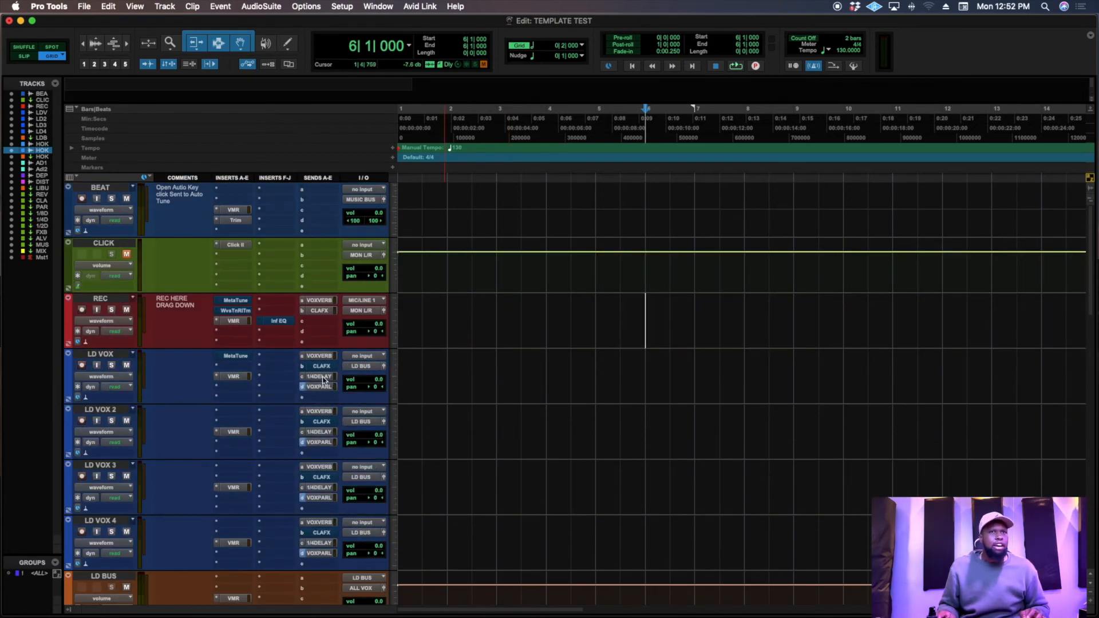
scroll(275, 377, down, 2)
scroll(276, 377, down, 14)
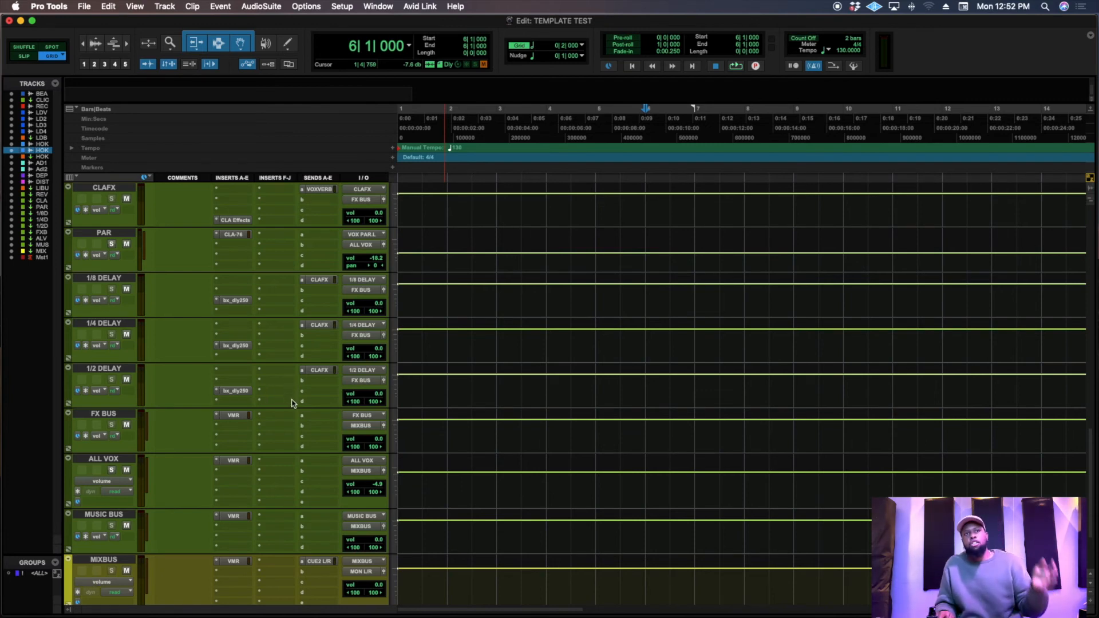
click(235, 345)
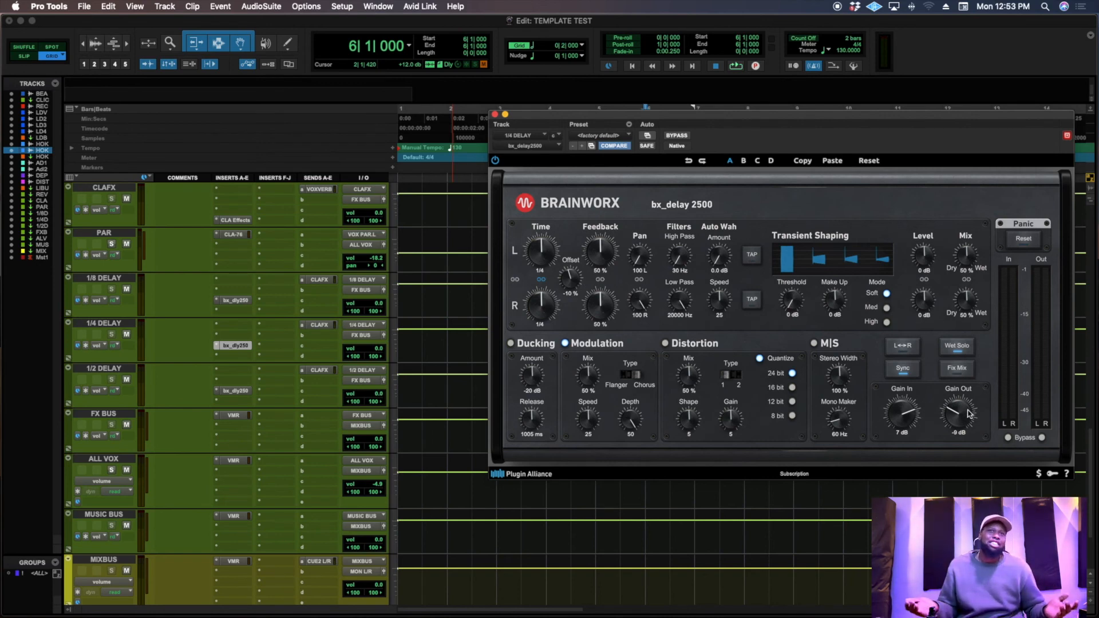
click(495, 115)
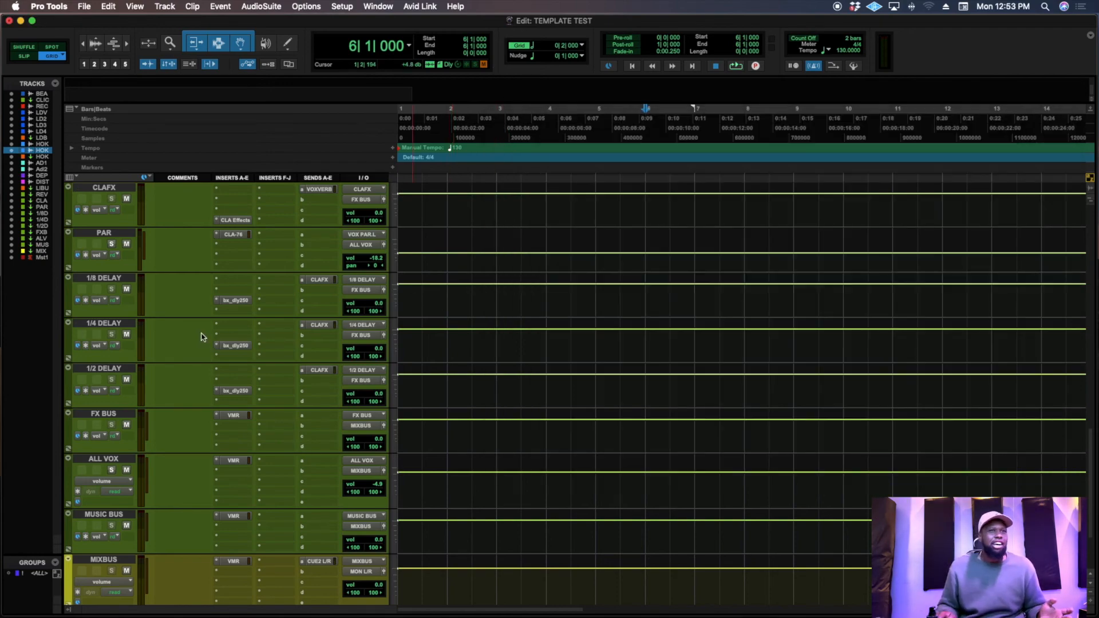
Step: Check the VOXPARL sends on the lead vocal tracks and inspect the CLA-76 compressor on the PAR track
scroll(263, 386, up, 15)
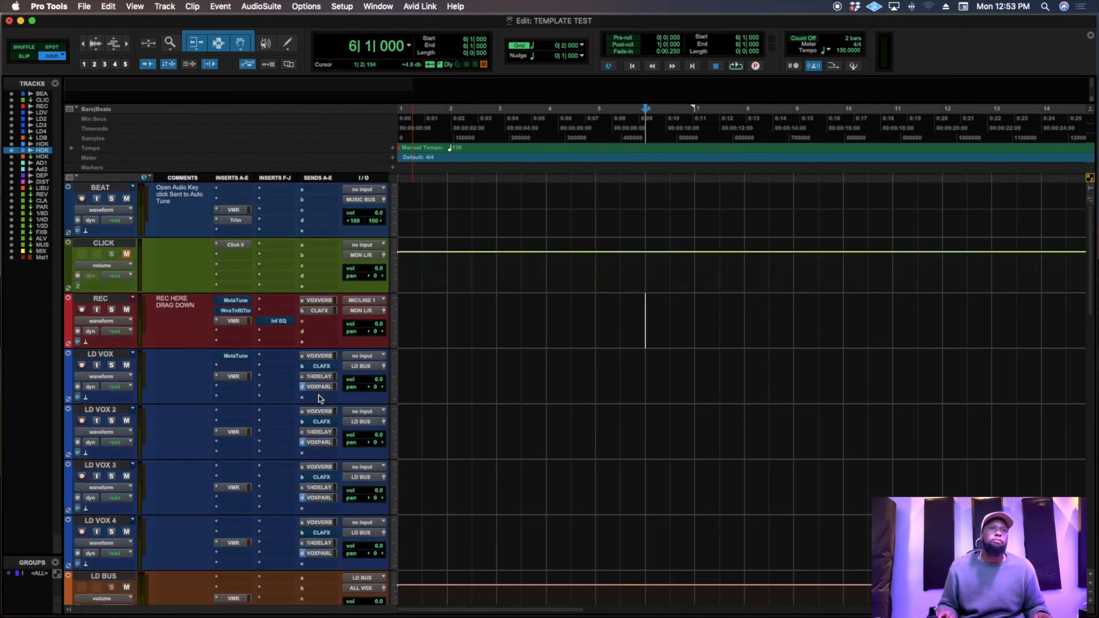
scroll(234, 447, down, 5)
scroll(234, 446, down, 12)
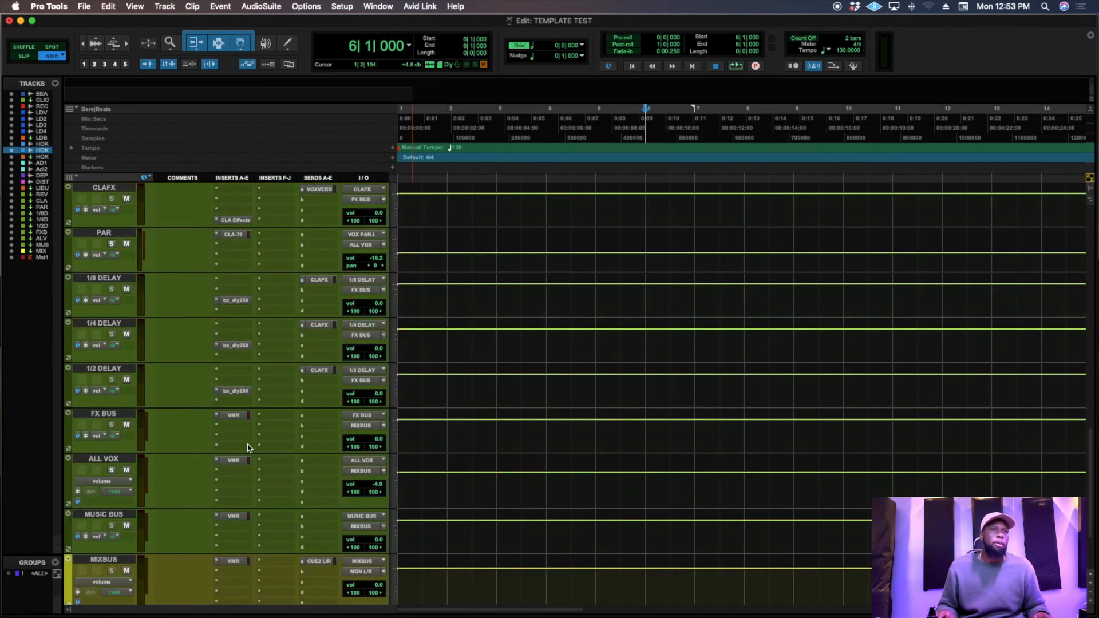
scroll(224, 366, up, 1)
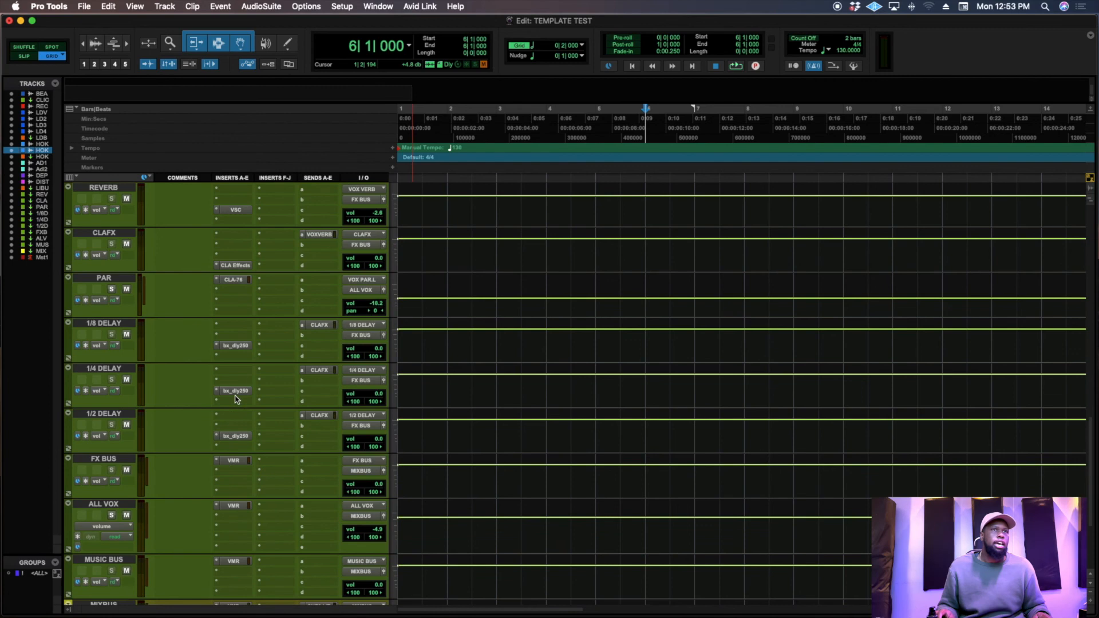
click(235, 280)
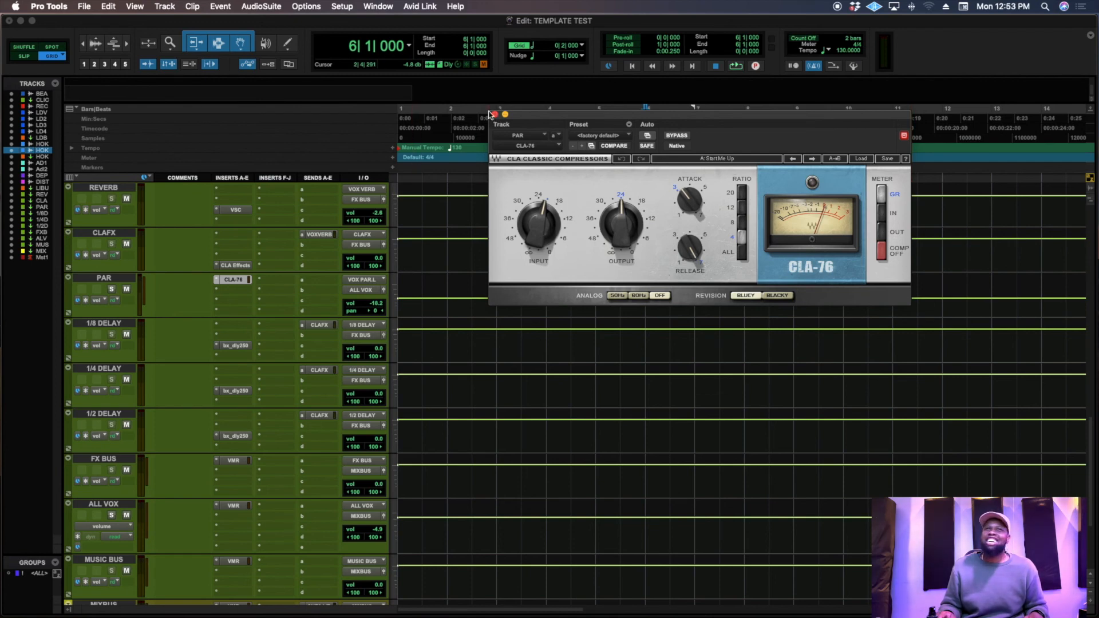
click(495, 115)
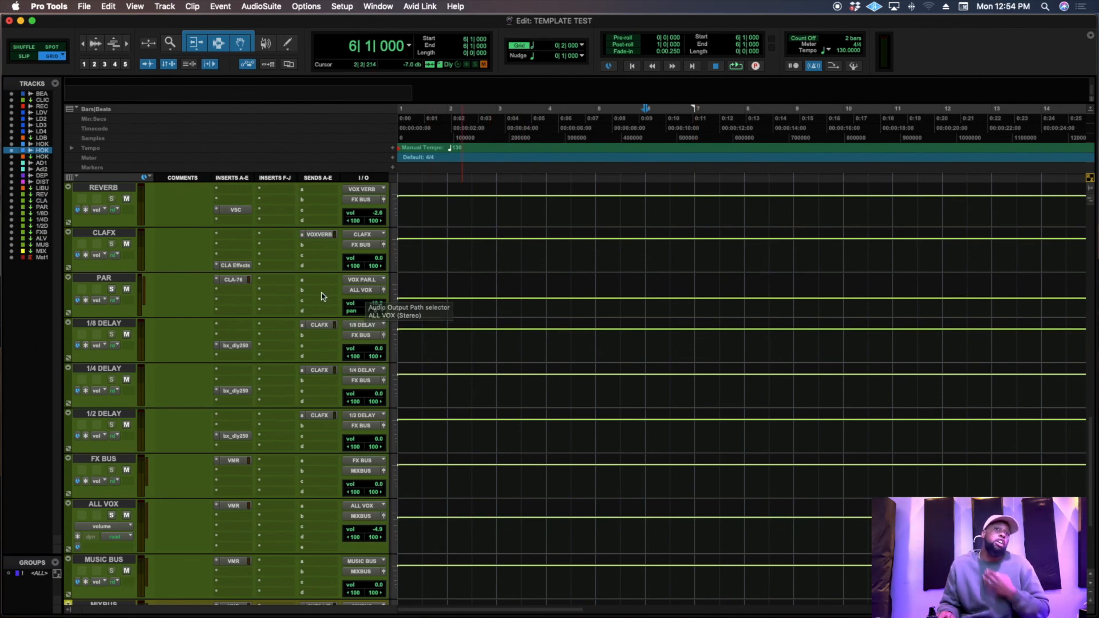
Step: Inspect the WLM Meter and VU Meter plug-ins on Master 1, close both, and return to the BEAT track
scroll(332, 332, up, 5)
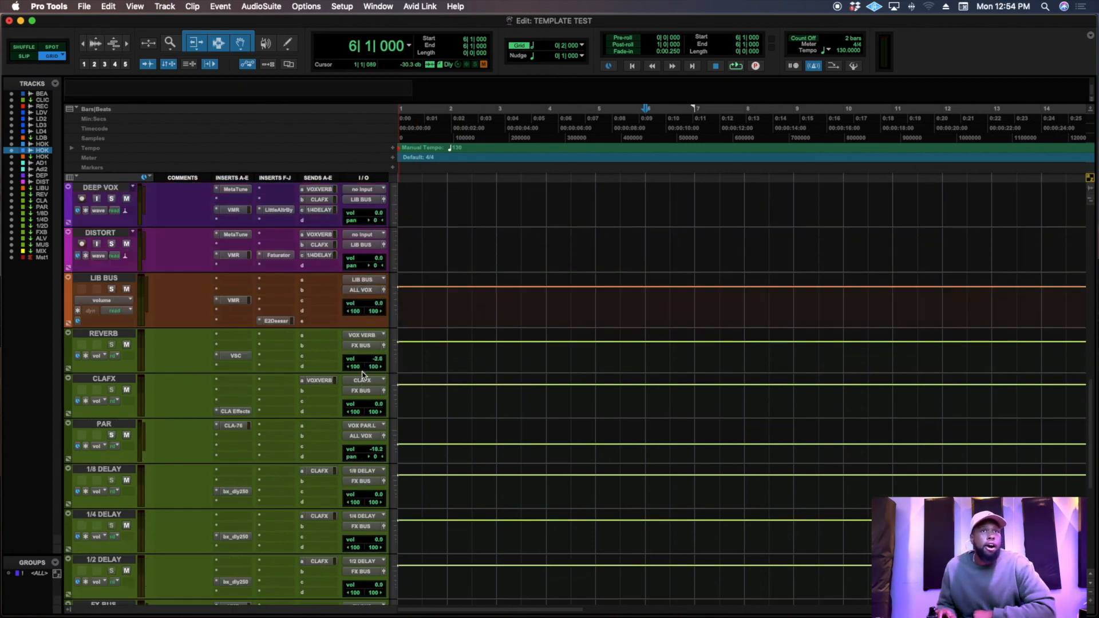
scroll(143, 383, down, 6)
scroll(143, 388, down, 3)
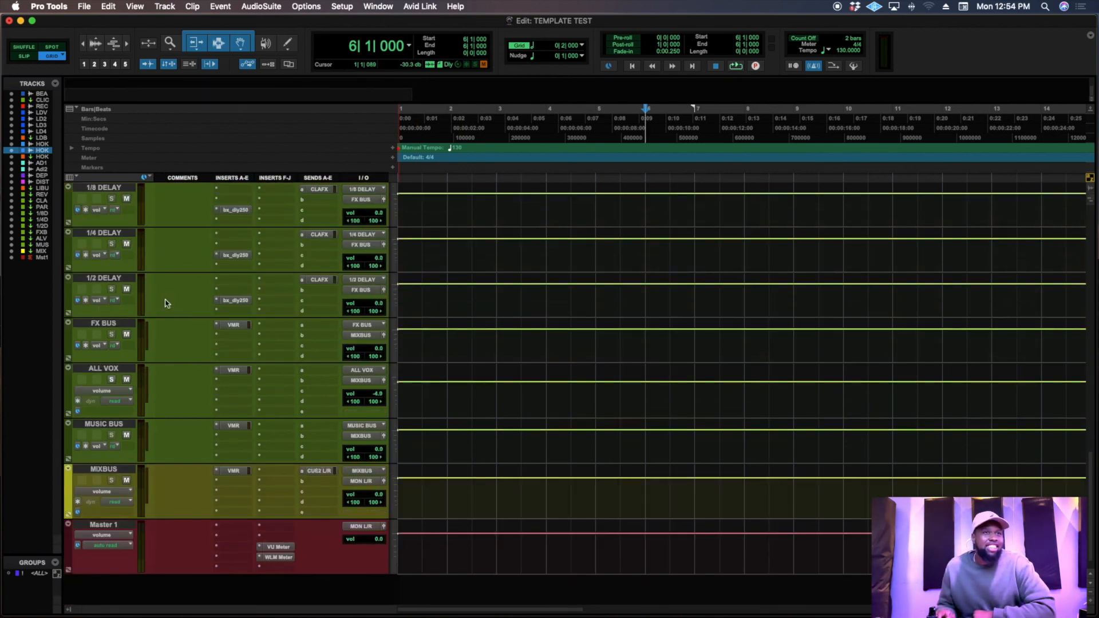
scroll(210, 344, down, 1)
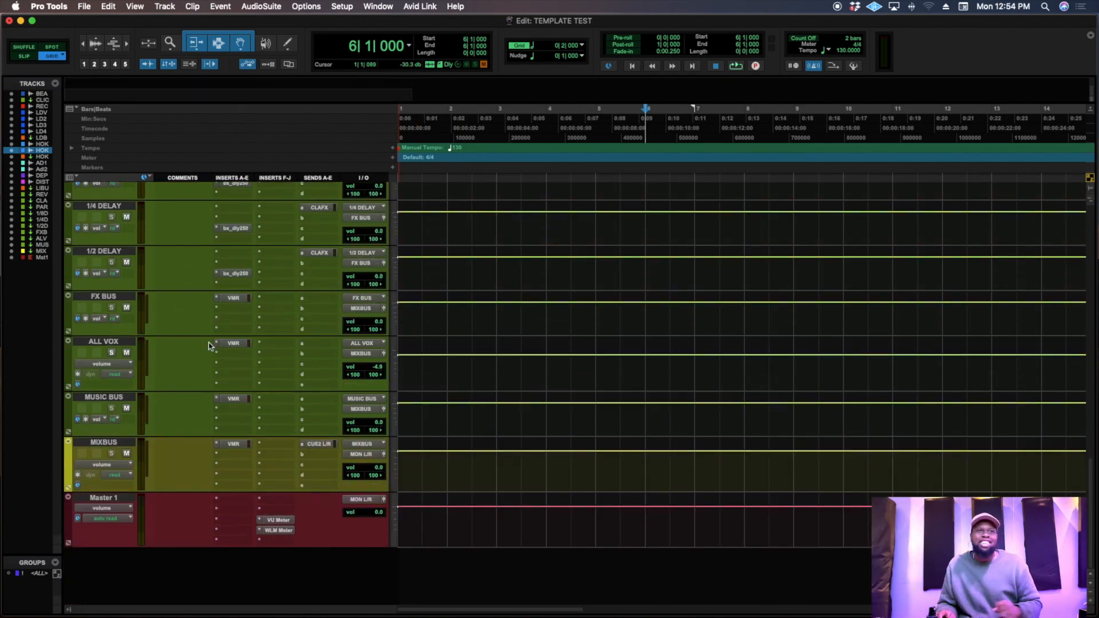
click(278, 530)
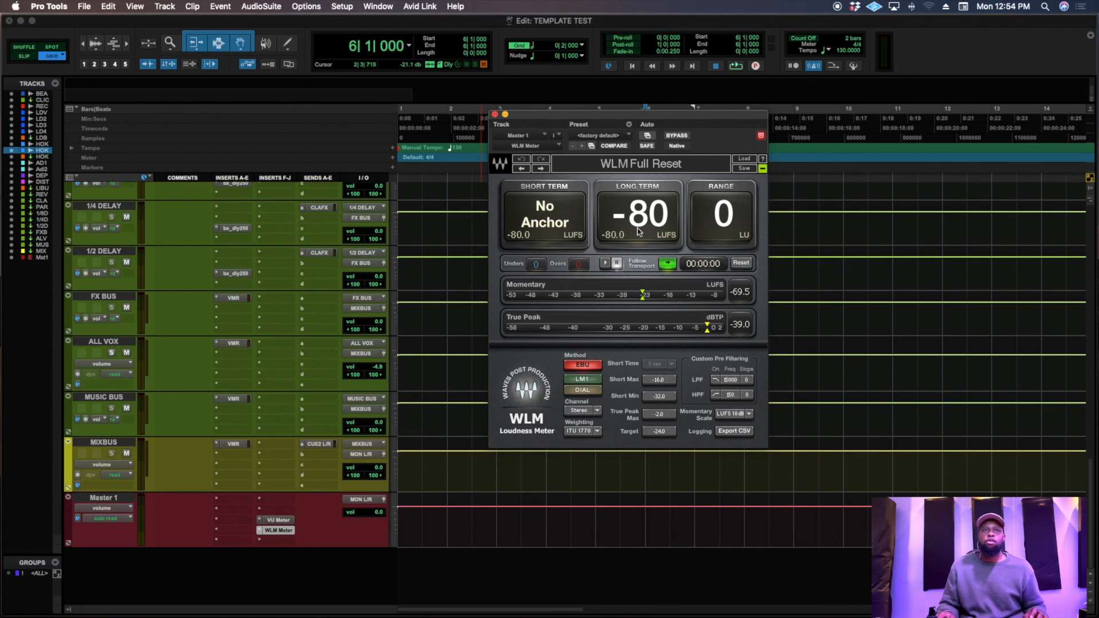
click(495, 115)
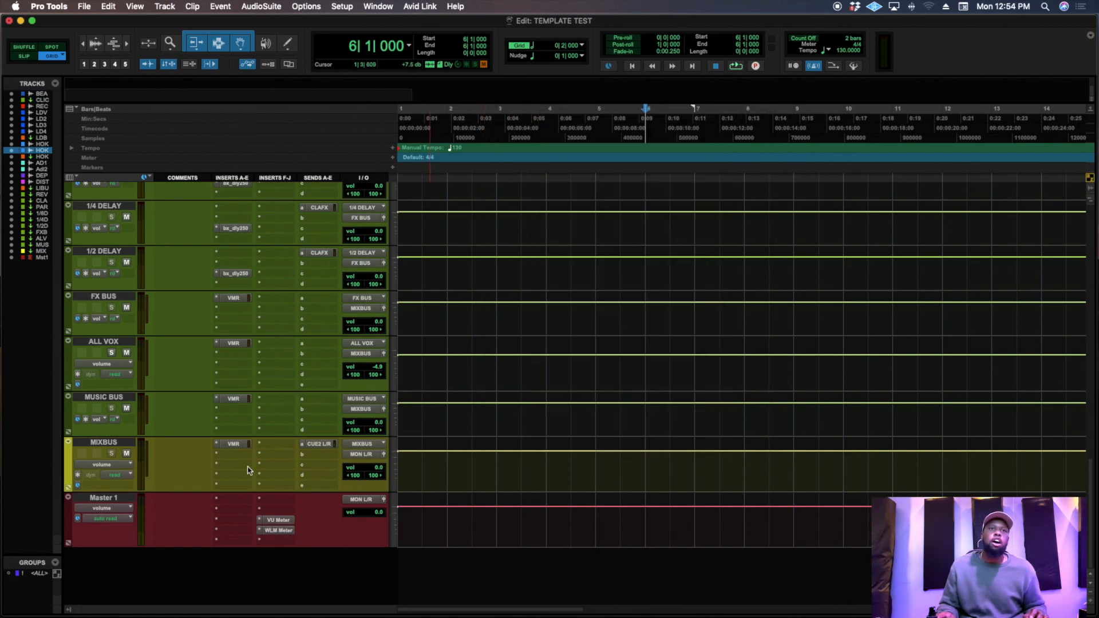
click(278, 520)
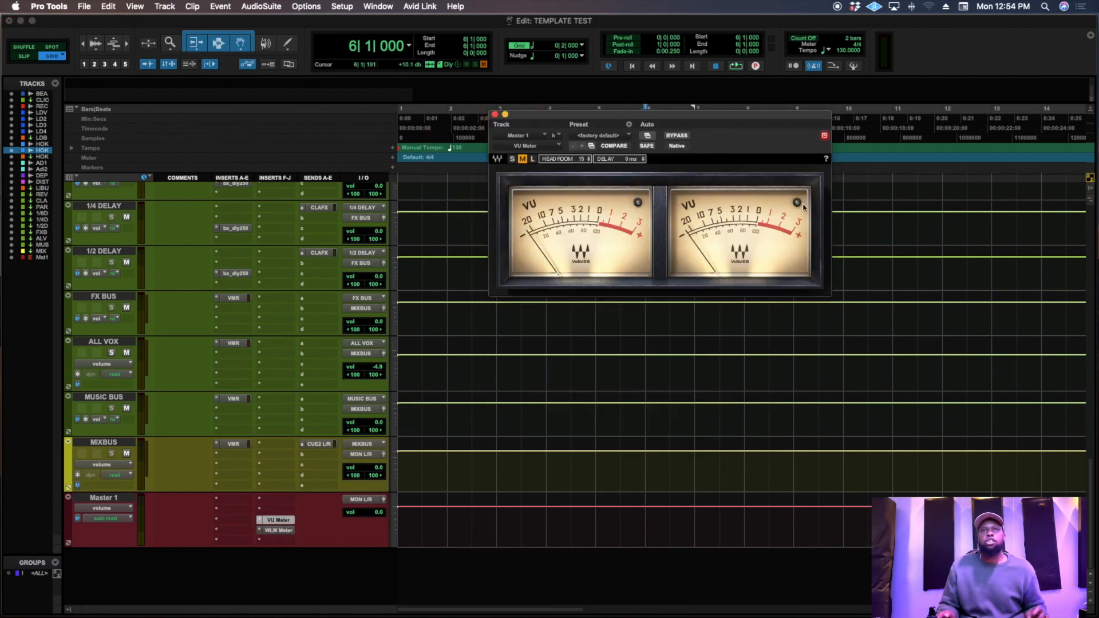
click(495, 115)
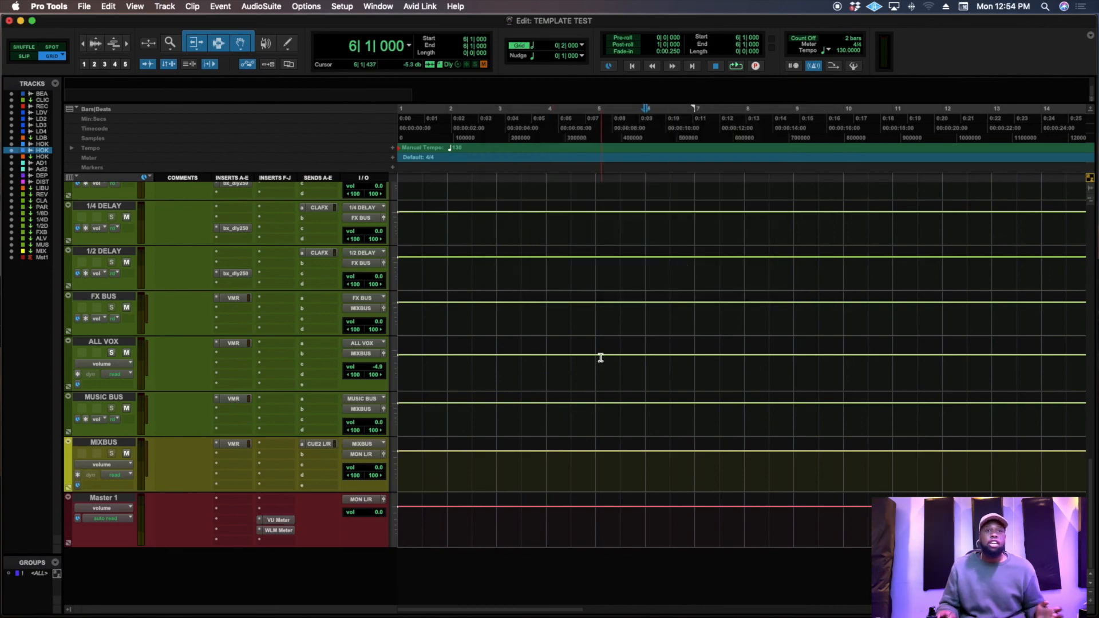
scroll(607, 361, up, 10)
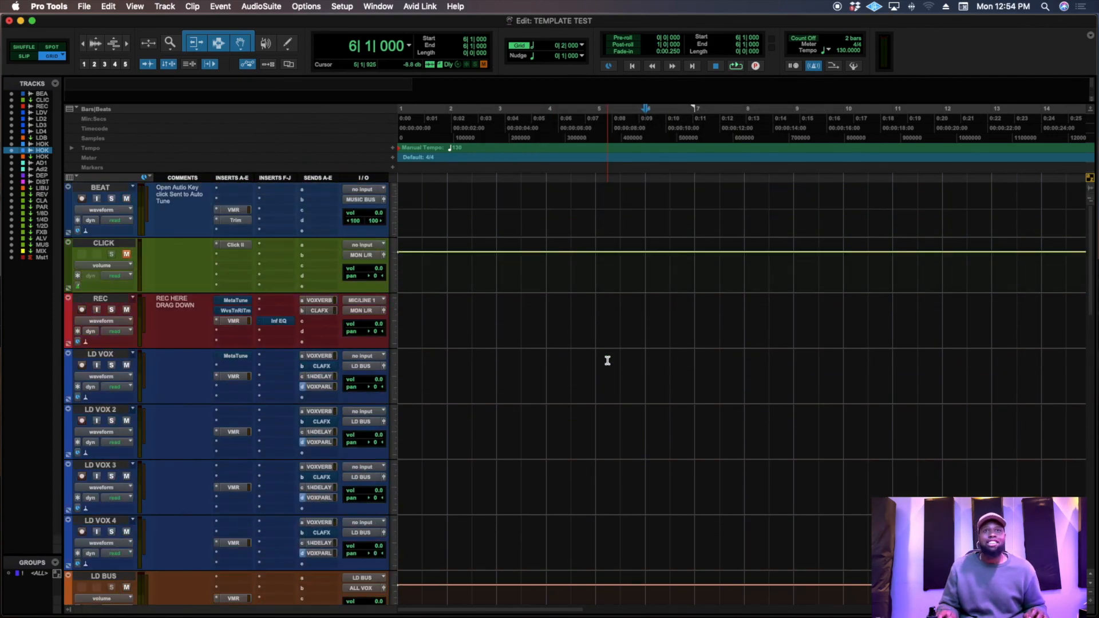